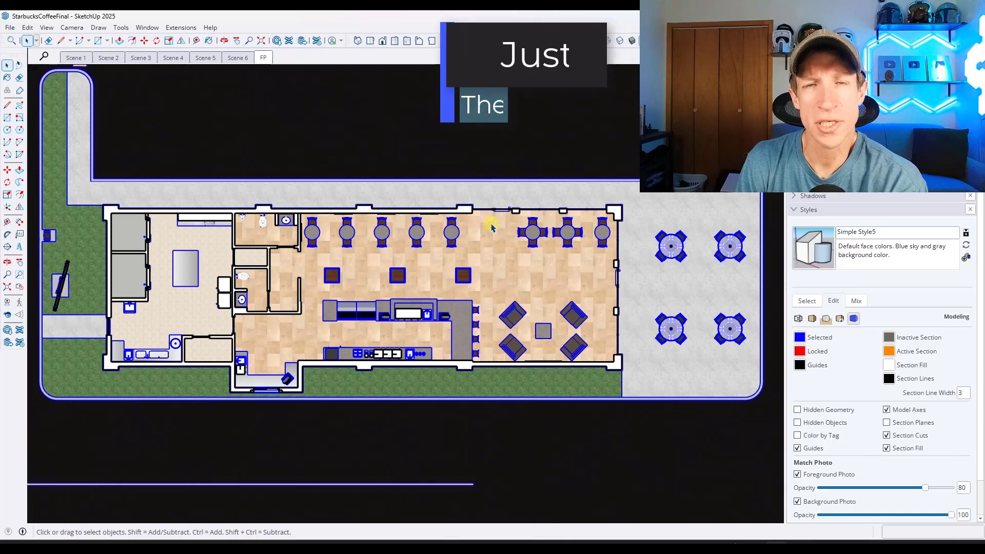
- Apply the Sky - Sunrise 2K IBL environment to the floor plan view and adjust its edit settings
click(633, 40)
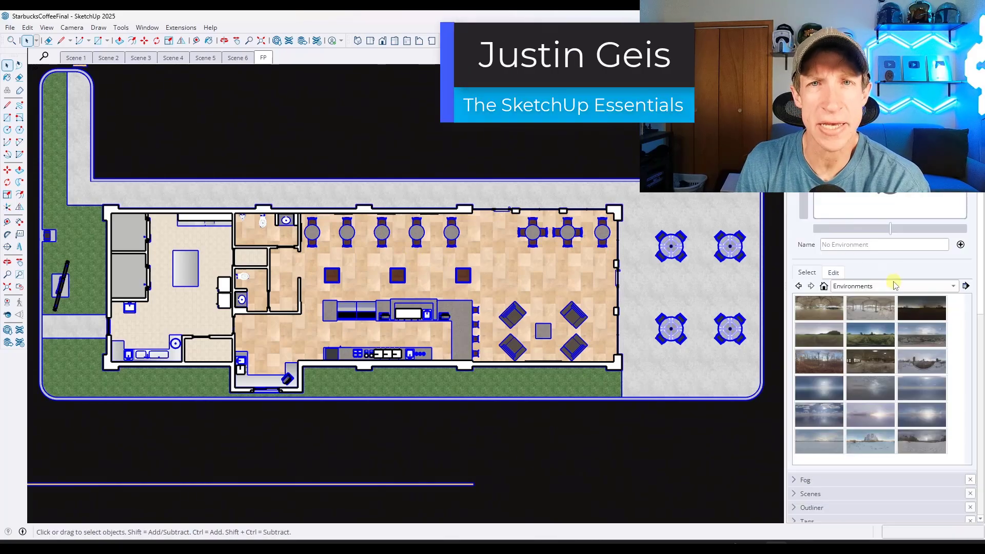
click(923, 336)
click(645, 41)
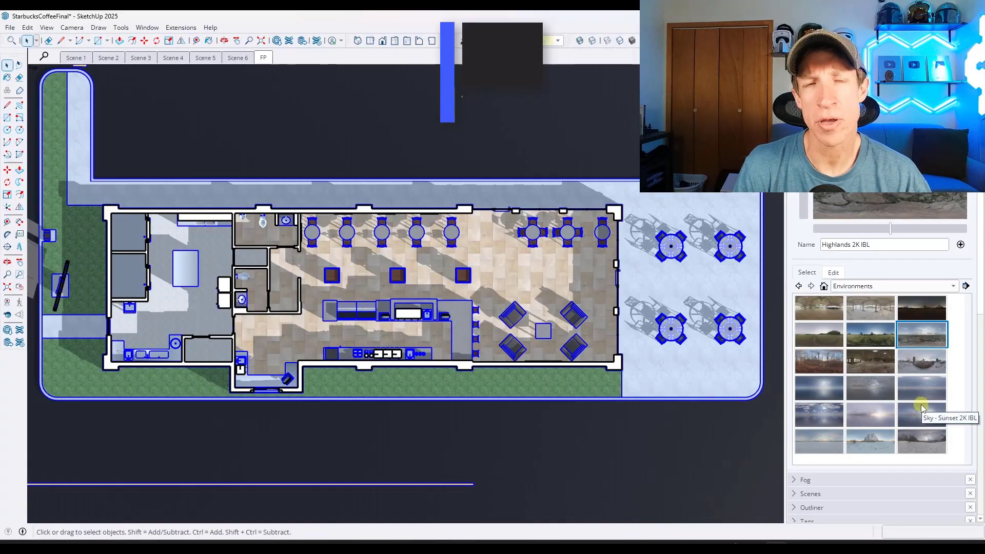
click(879, 415)
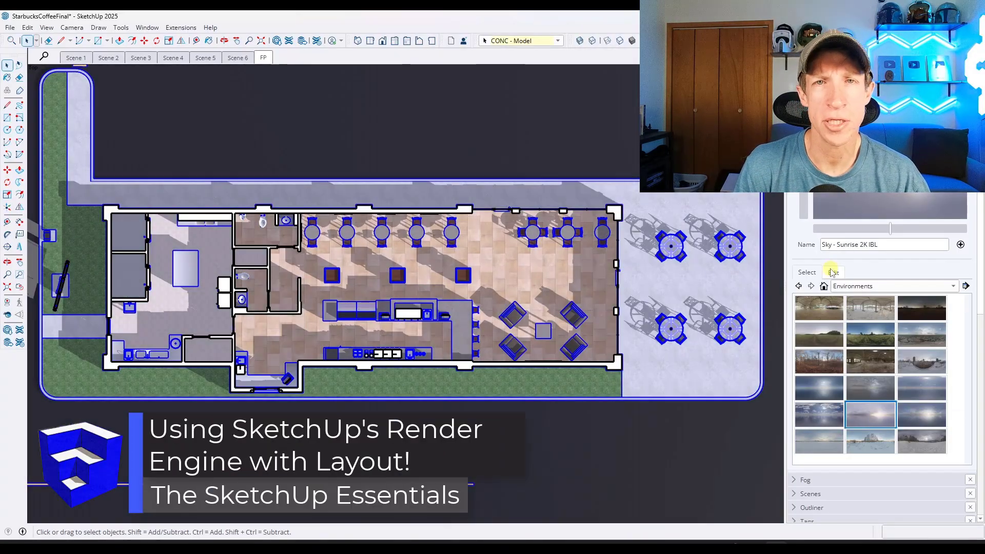
click(834, 272)
drag(827, 347, 848, 350)
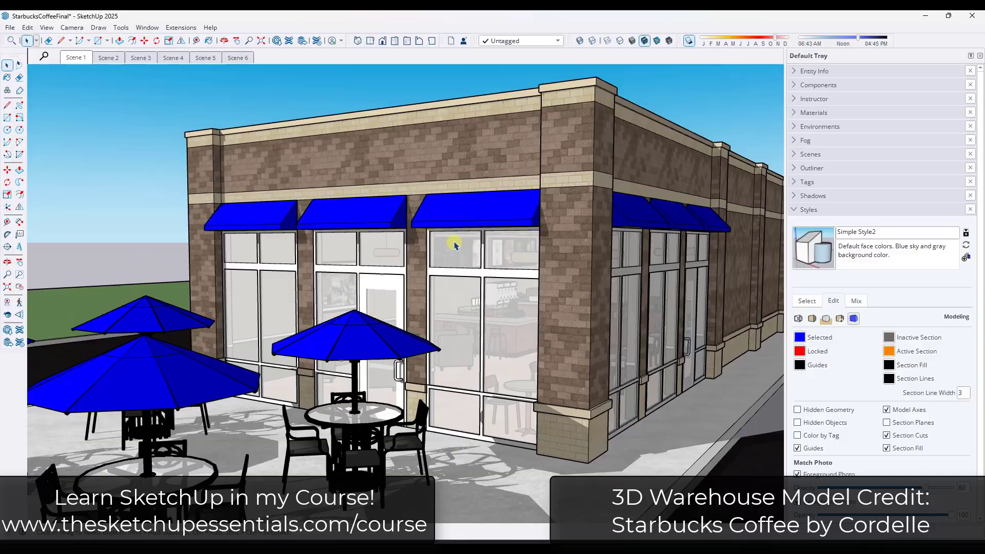
- Turn off shadows in the exterior view of the building
mouse_move(455, 245)
middle_down()
mouse_move(434, 223)
mouse_move(601, 253)
mouse_move(446, 249)
mouse_move(470, 252)
mouse_move(460, 254)
middle_up()
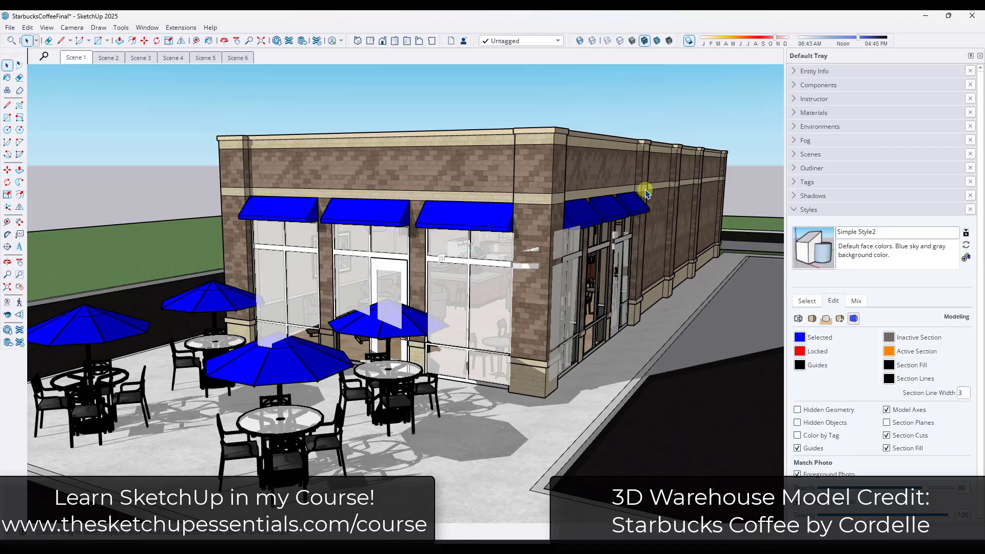
click(689, 40)
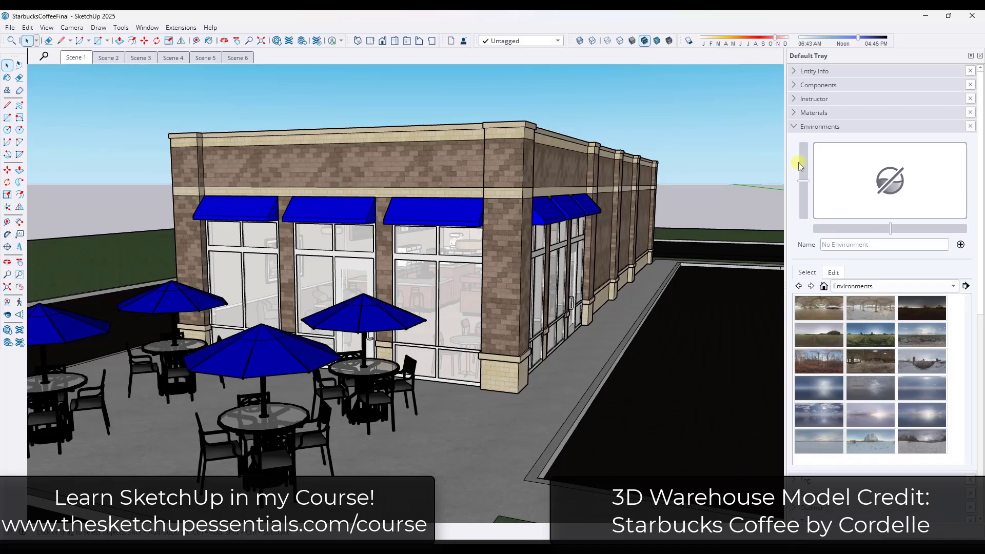
click(791, 127)
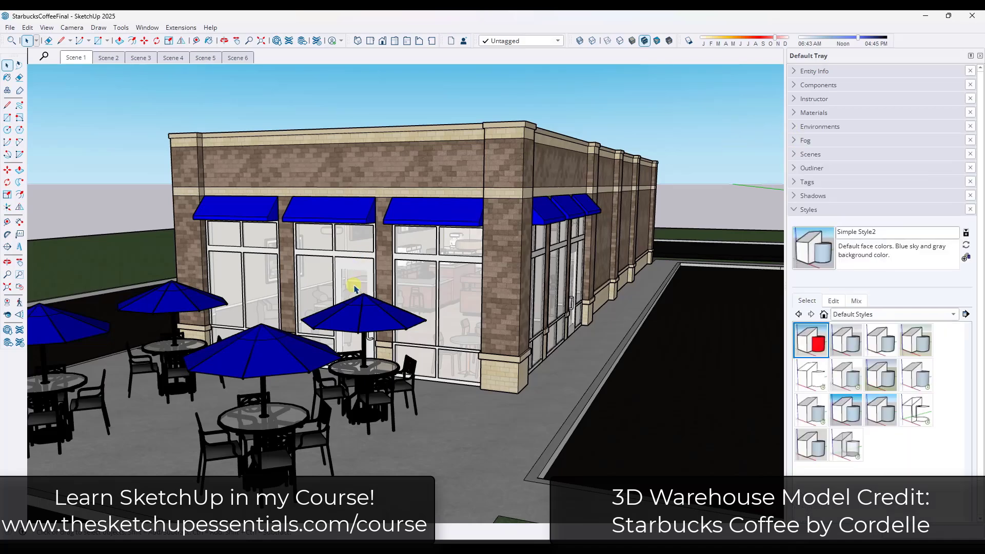
- Place a horizontal section plane cutting through the whole building and accept the name Section 4 with symbol 4
key(o)
drag(435, 286, 352, 314)
key(space)
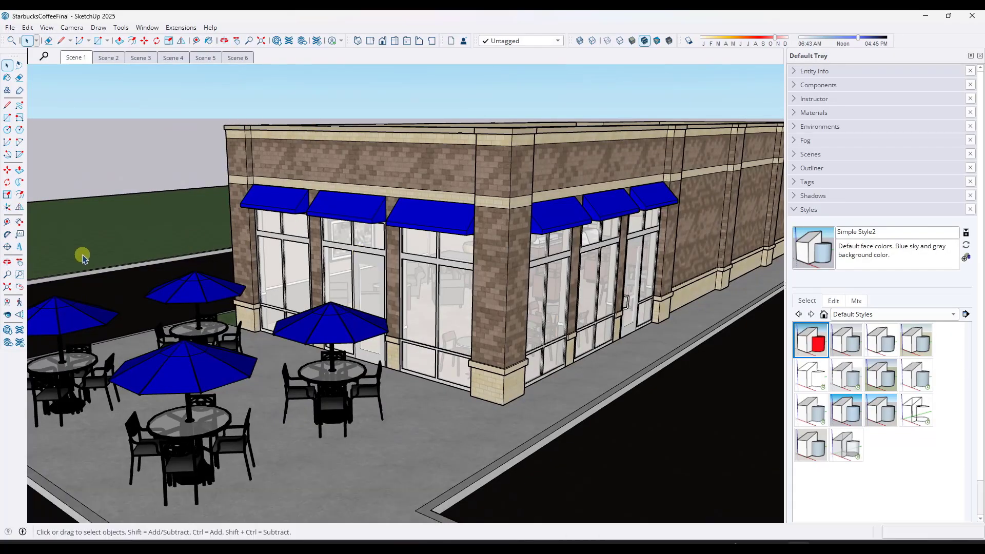
click(8, 248)
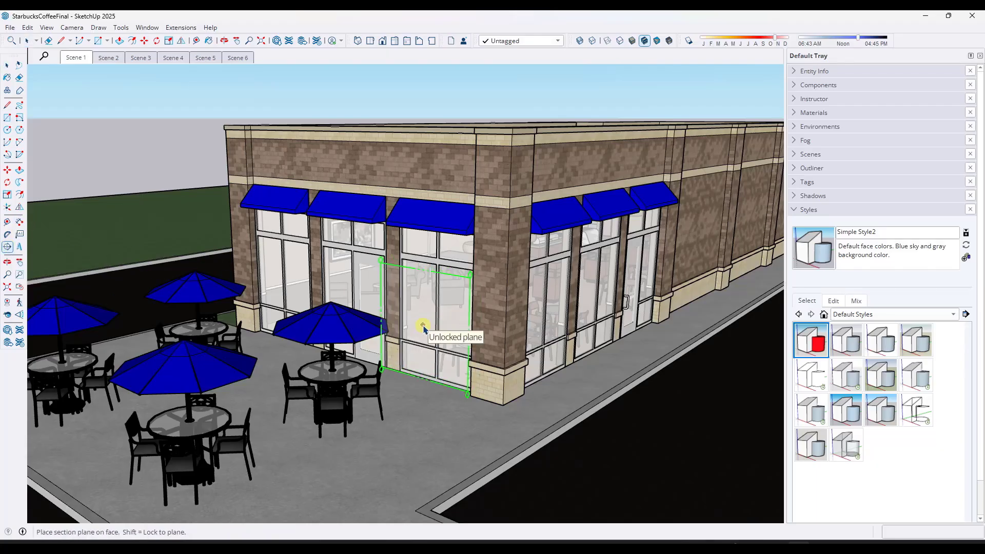
key(shift)
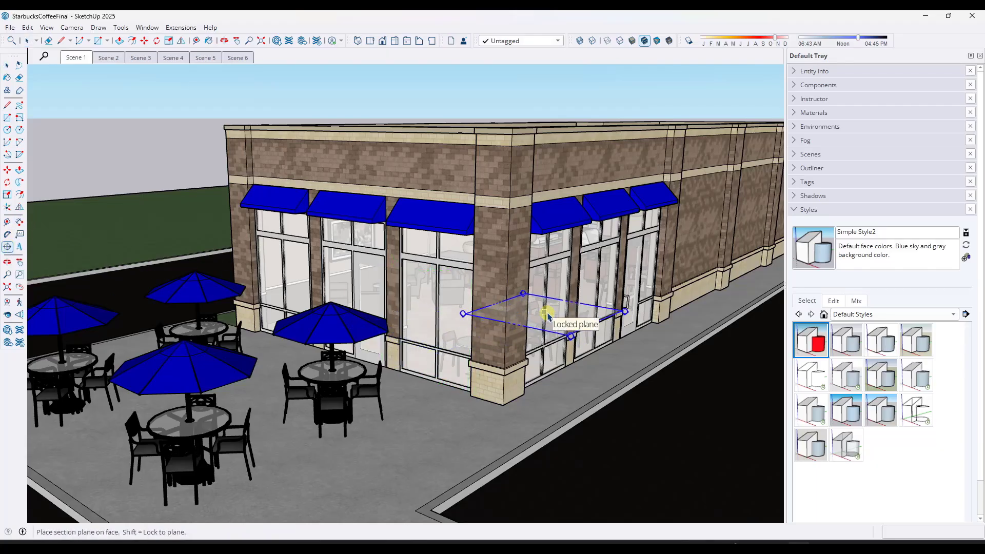
click(545, 318)
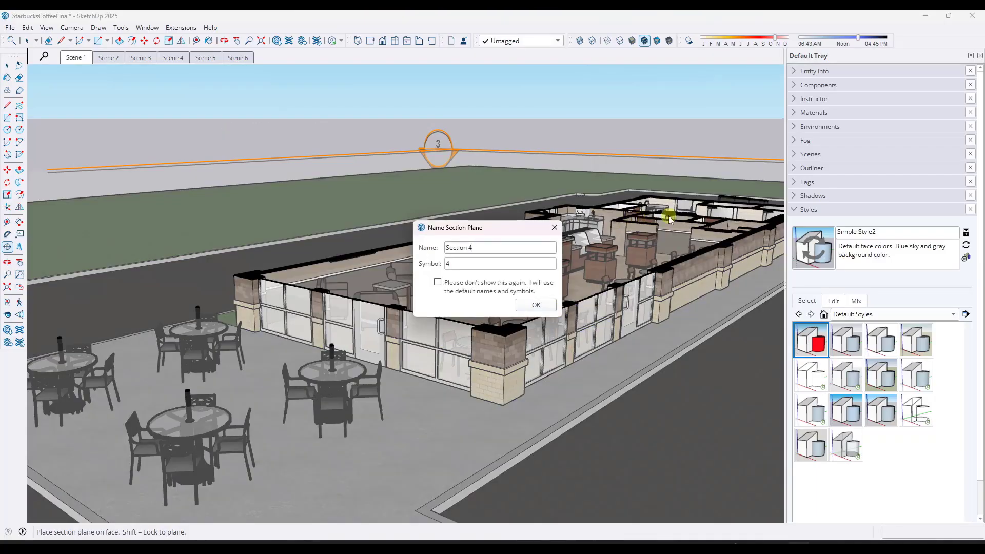
click(536, 305)
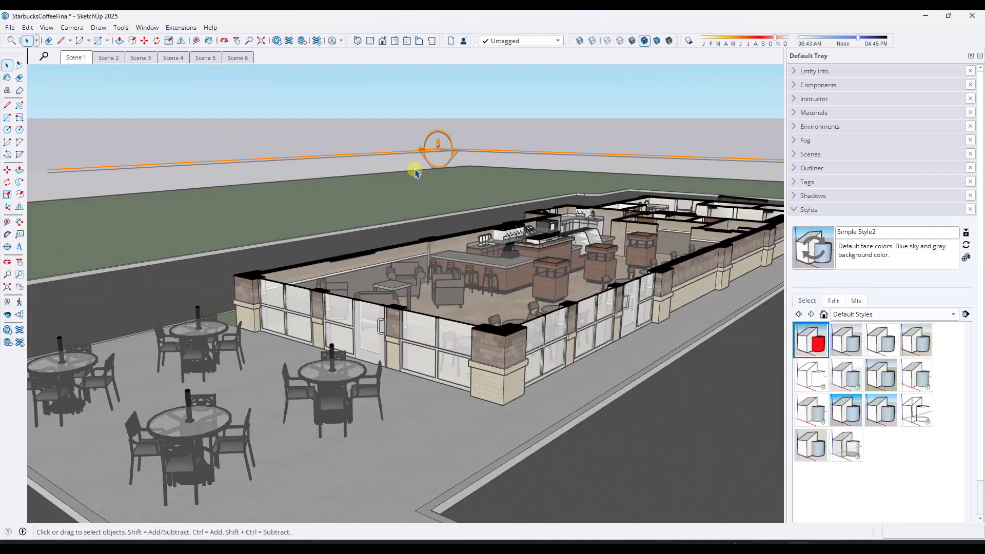
- Align the view to the new horizontal section plane
scroll(409, 180, up, 5)
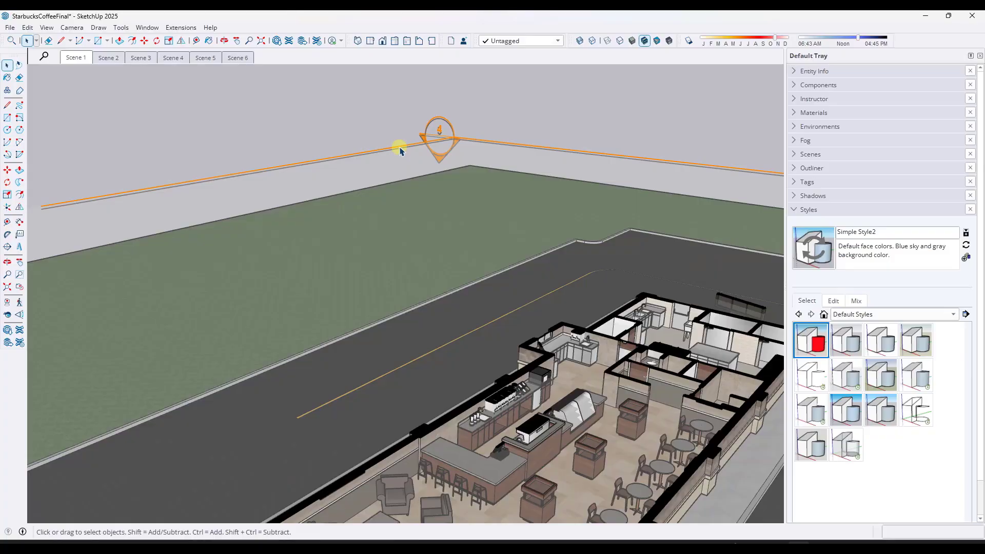
right_click(400, 150)
click(434, 239)
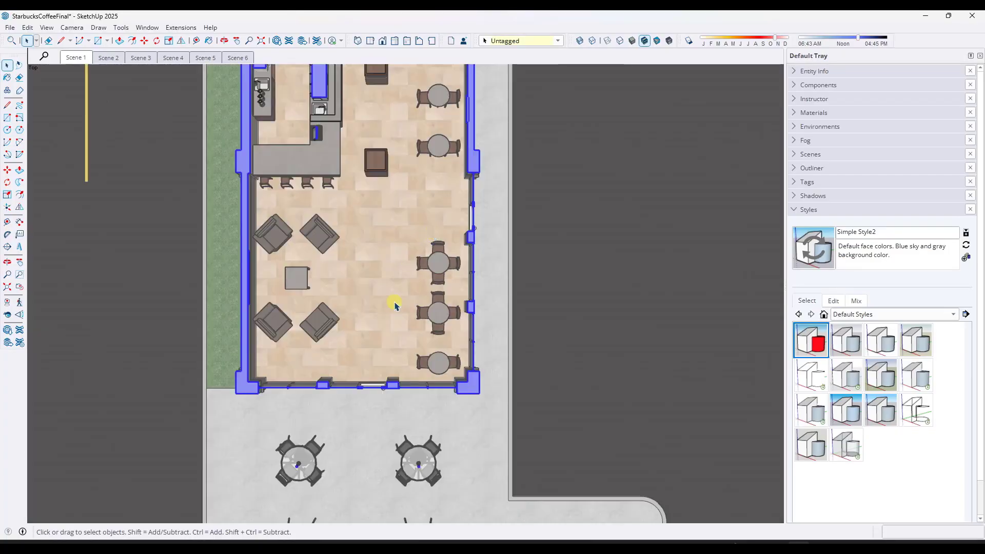
- Reorient the drawing axes by 90 degrees, with the origin at the outer corner of the site's ground block
scroll(395, 306, down, 6)
middle_drag(492, 374, 363, 213)
scroll(405, 398, up, 10)
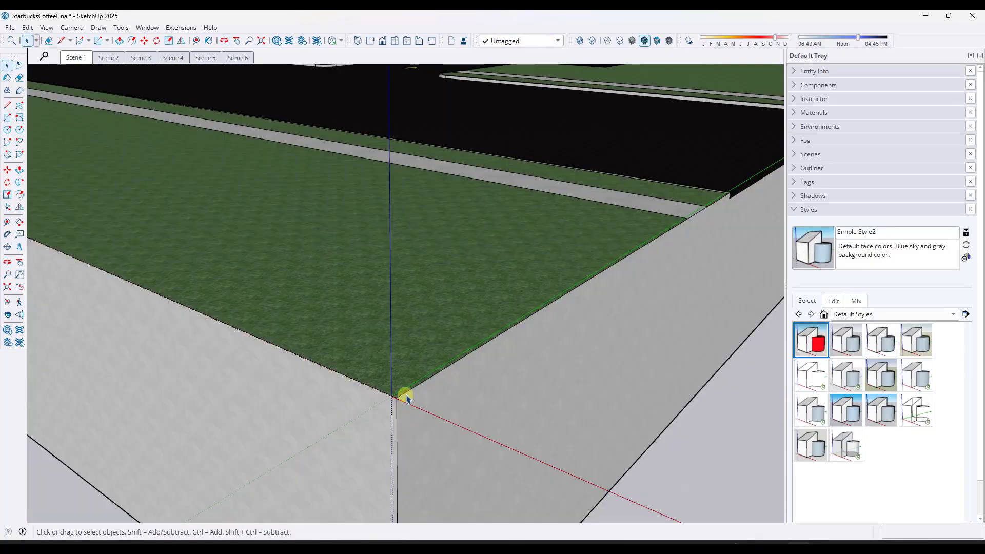
scroll(406, 398, up, 2)
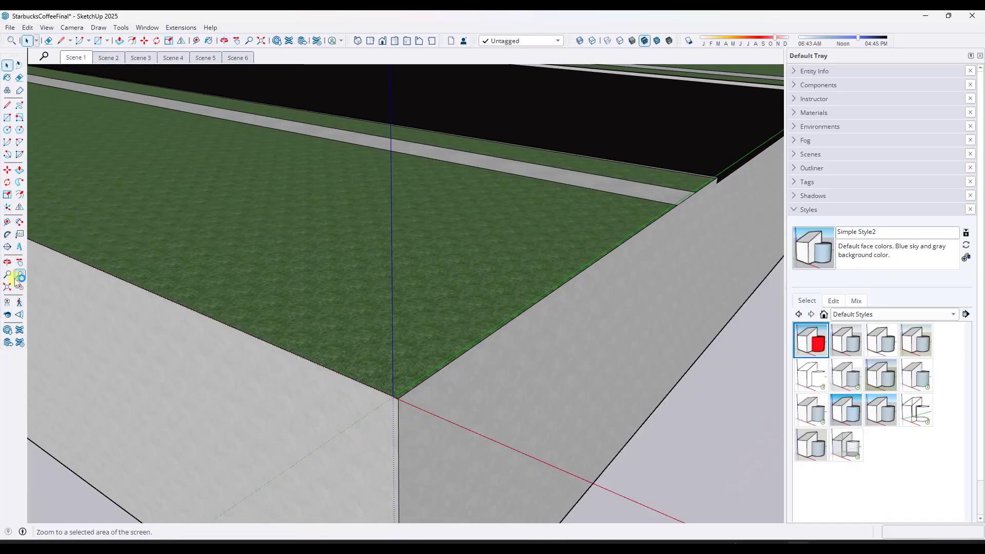
click(7, 206)
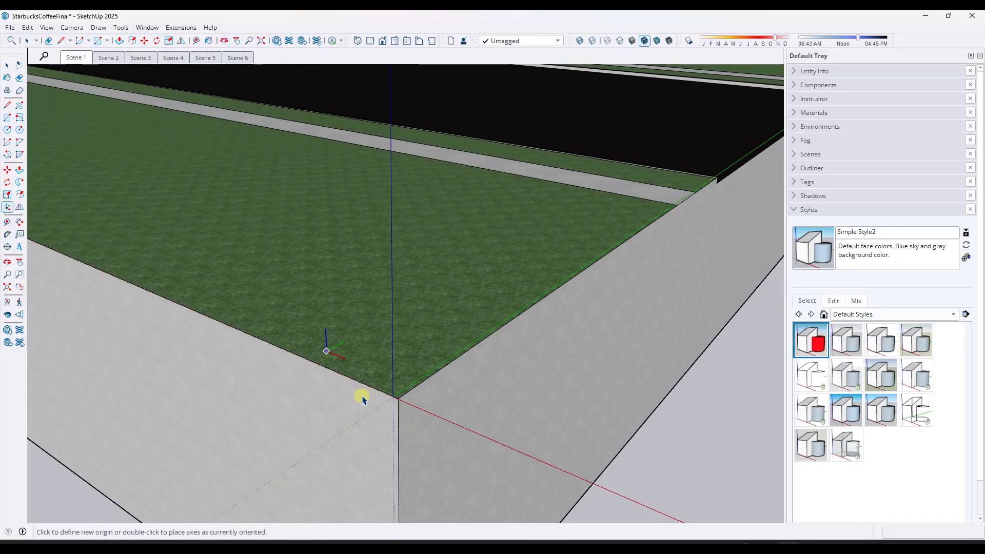
click(393, 398)
click(370, 407)
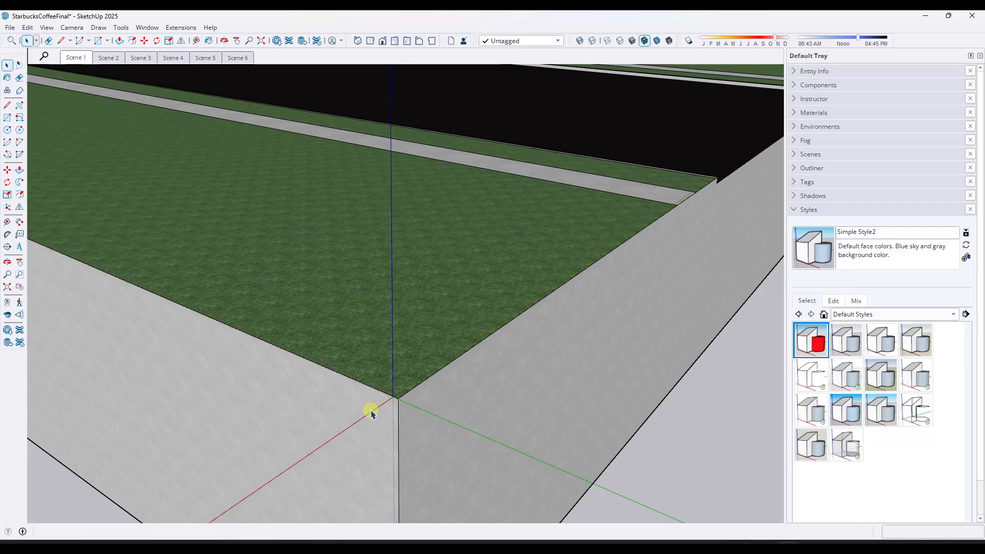
click(423, 370)
right_click(366, 418)
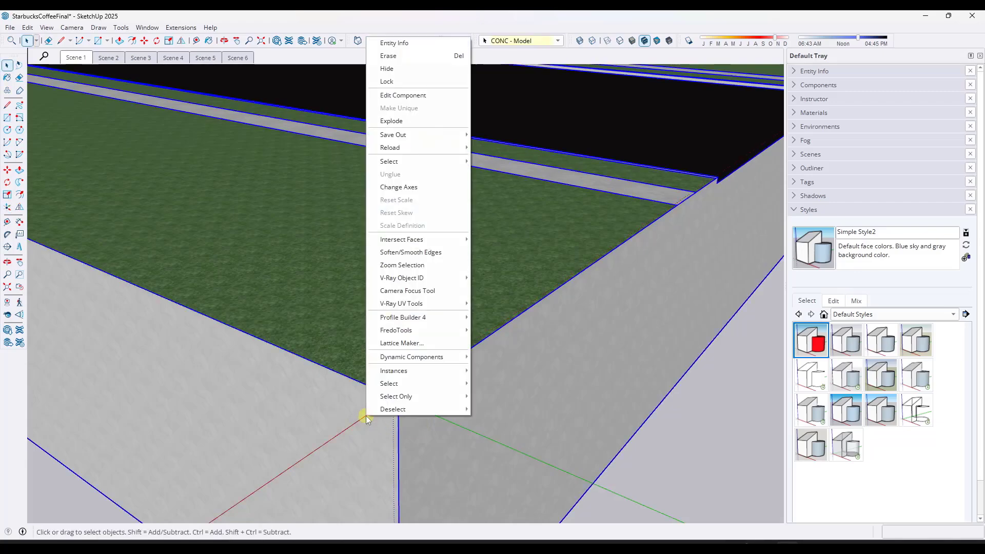
click(373, 18)
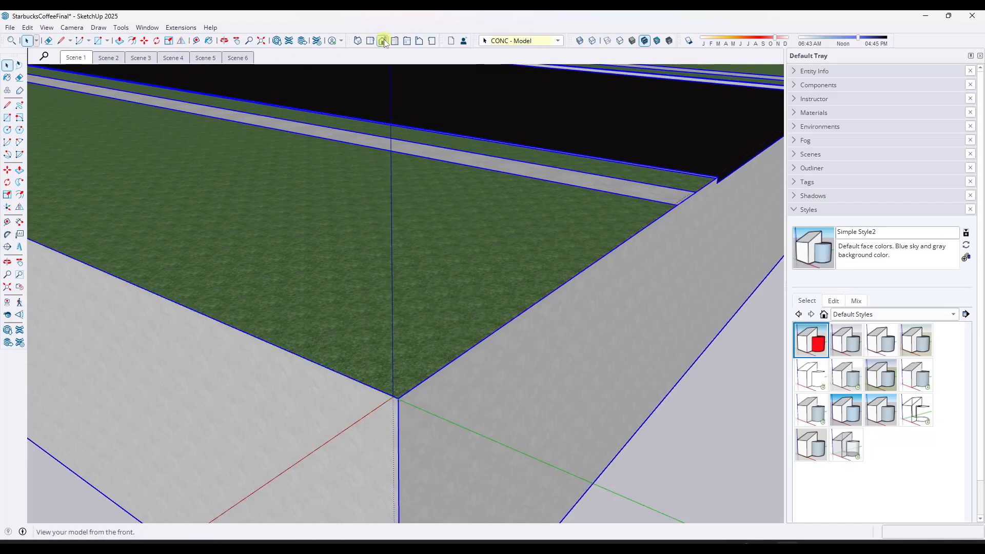
- Show the cut building from the top, framed on the floor plan, in parallel projection
click(374, 42)
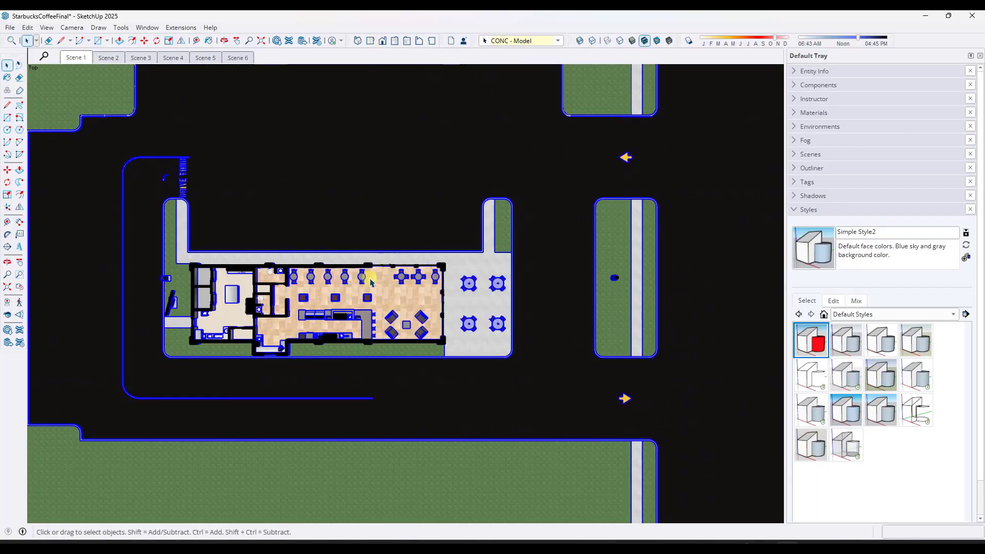
scroll(190, 316, up, 2)
scroll(699, 290, up, 1)
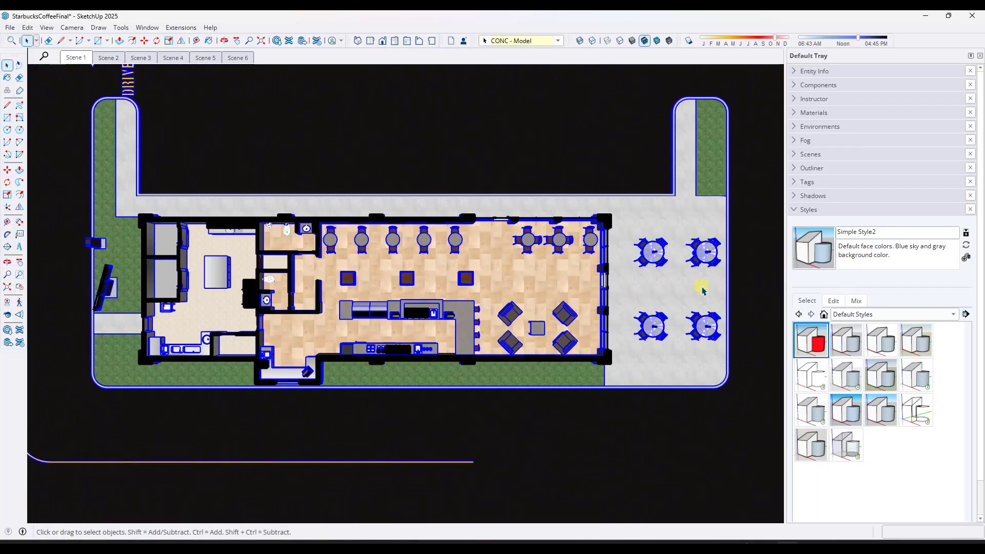
click(72, 29)
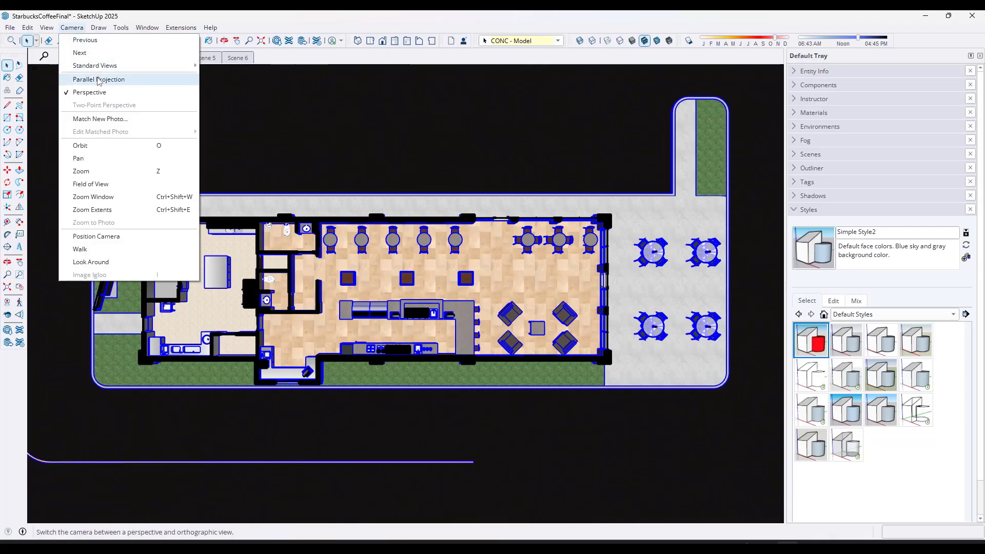
click(90, 80)
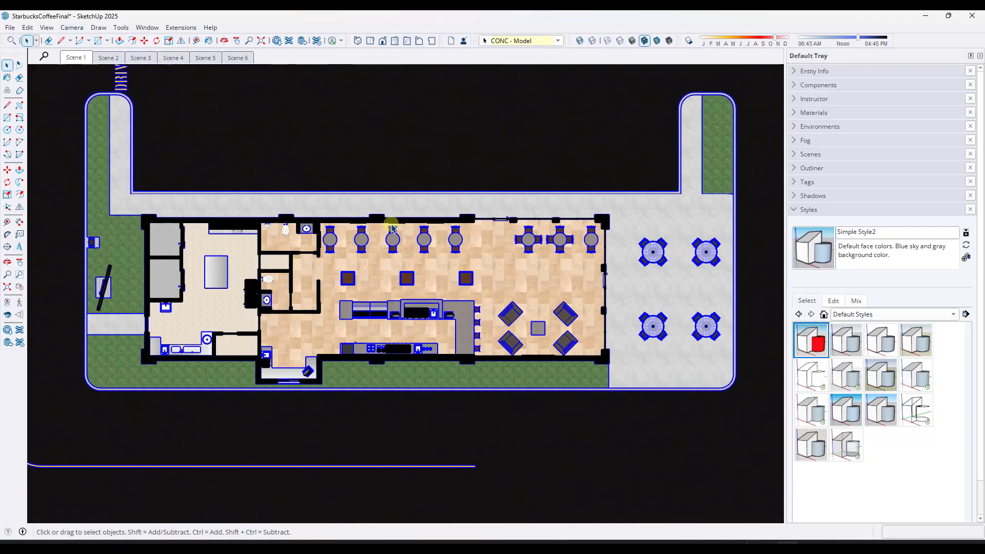
- Change the style's section fill color to white, RGB 255, 255, 255
click(833, 303)
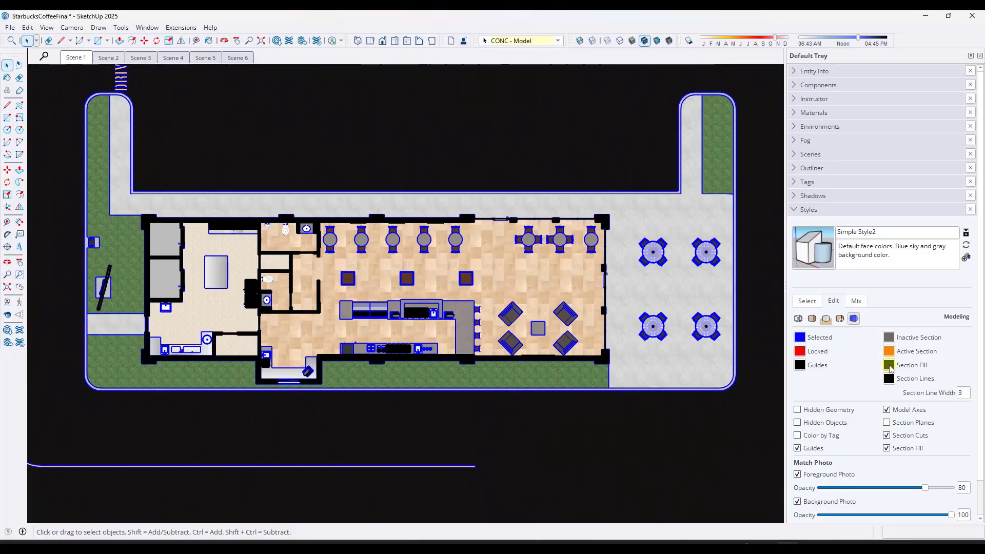
click(889, 365)
click(468, 251)
click(478, 268)
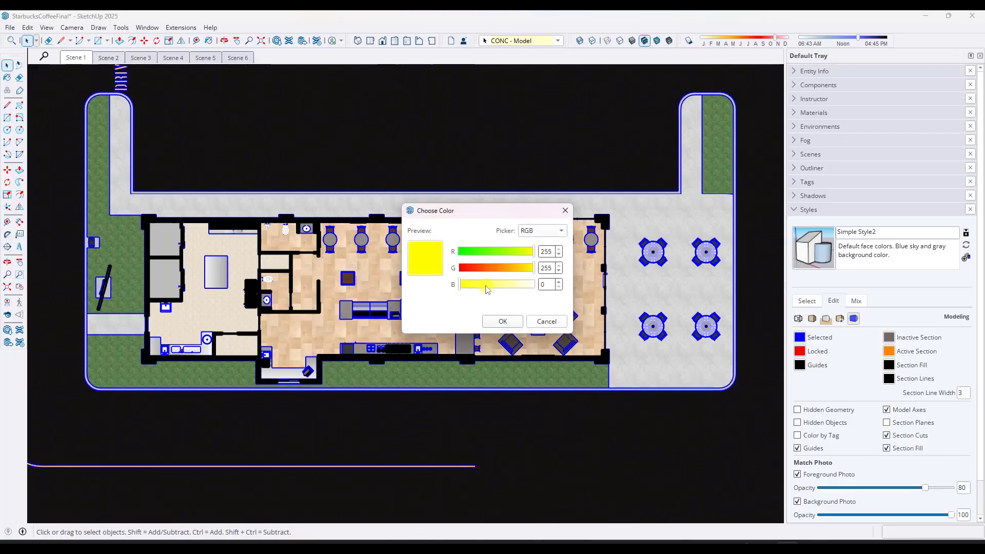
drag(487, 289, 534, 285)
click(503, 321)
scroll(488, 308, up, 1)
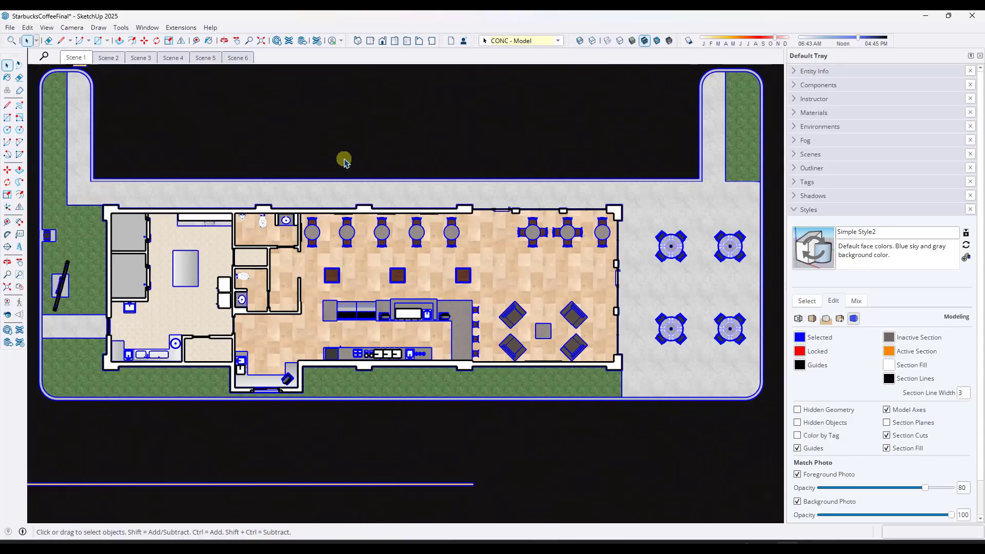
- Add a scene of the floor plan view, saving the style changes as a new style, and rename the scene FP
right_click(237, 58)
click(259, 102)
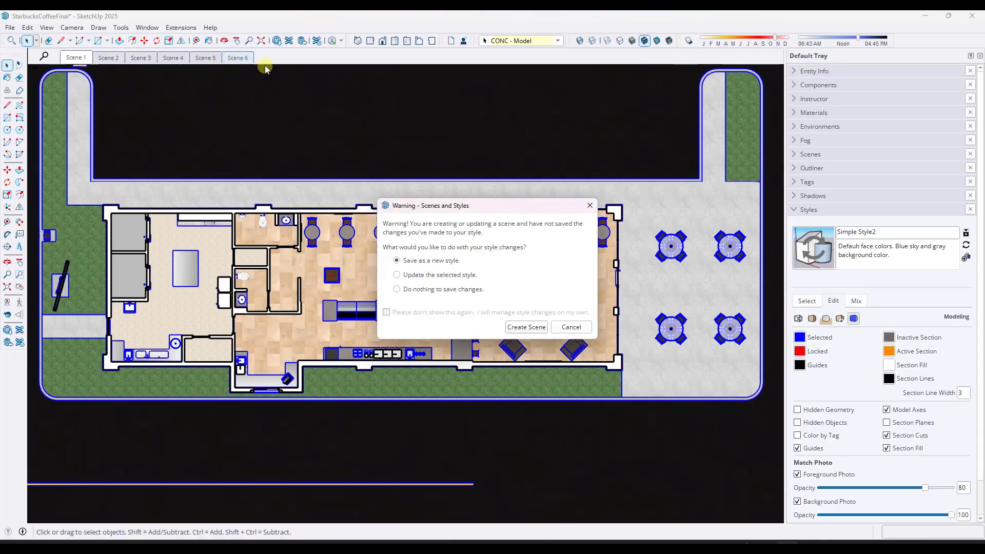
click(525, 327)
right_click(270, 59)
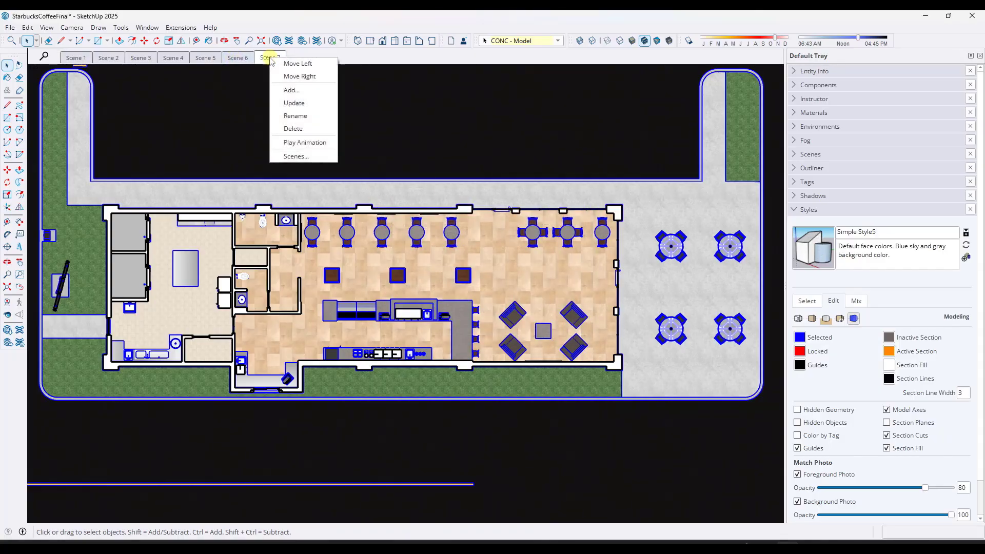
click(295, 116)
text(FP)
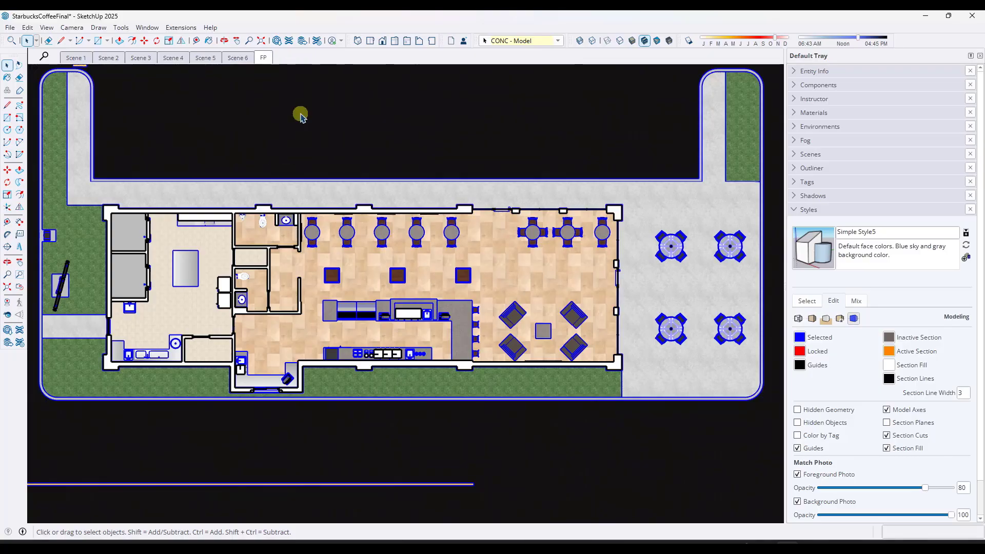
- Save the SketchUp model with the new FP scene
click(9, 28)
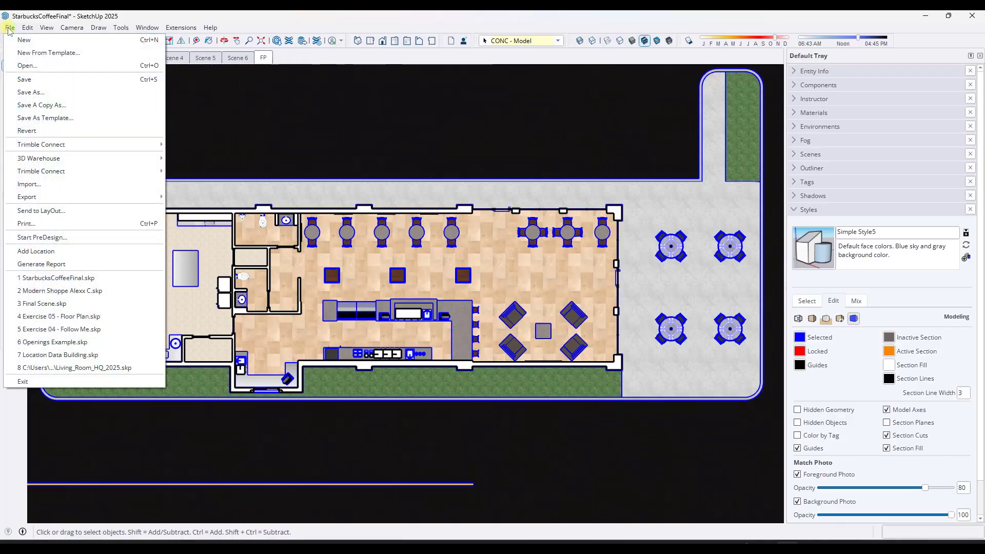
click(23, 80)
click(463, 365)
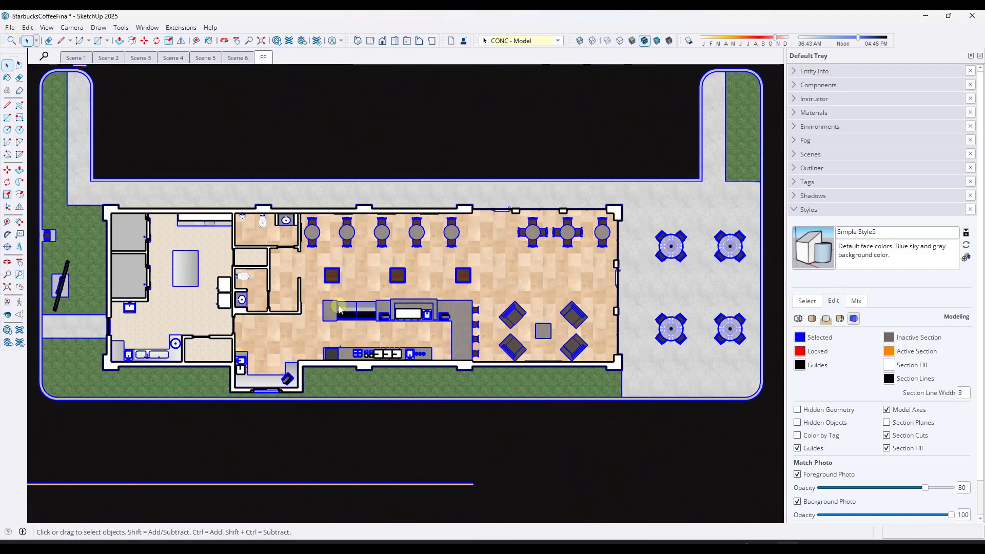
- Send the model to LayOut and create the document from a landscape titleblock template
click(11, 28)
click(51, 218)
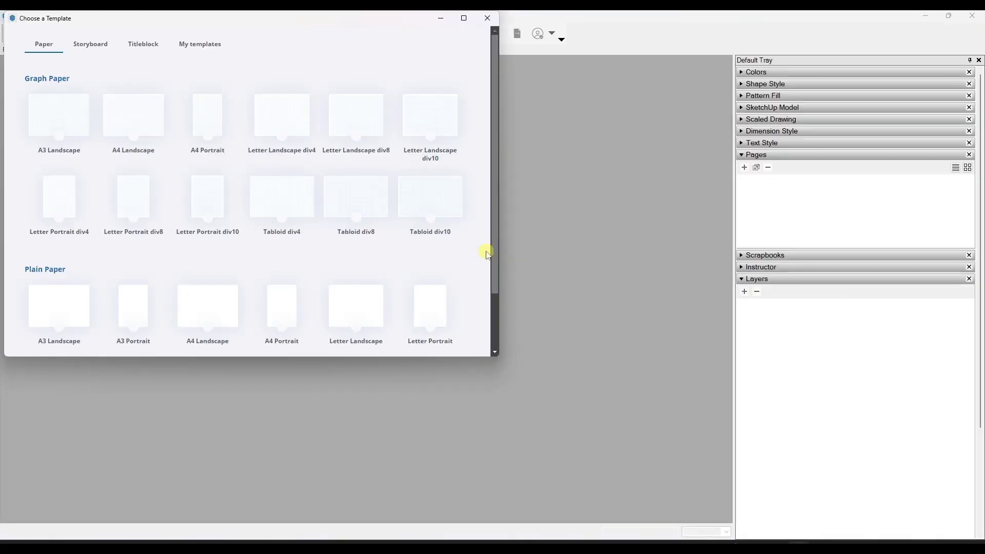
click(134, 46)
scroll(226, 264, down, 10)
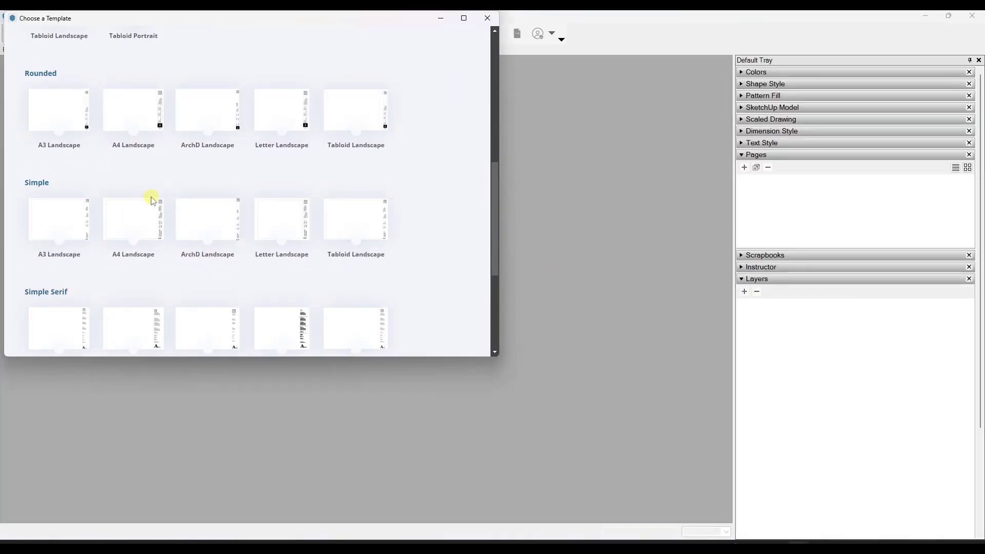
click(135, 180)
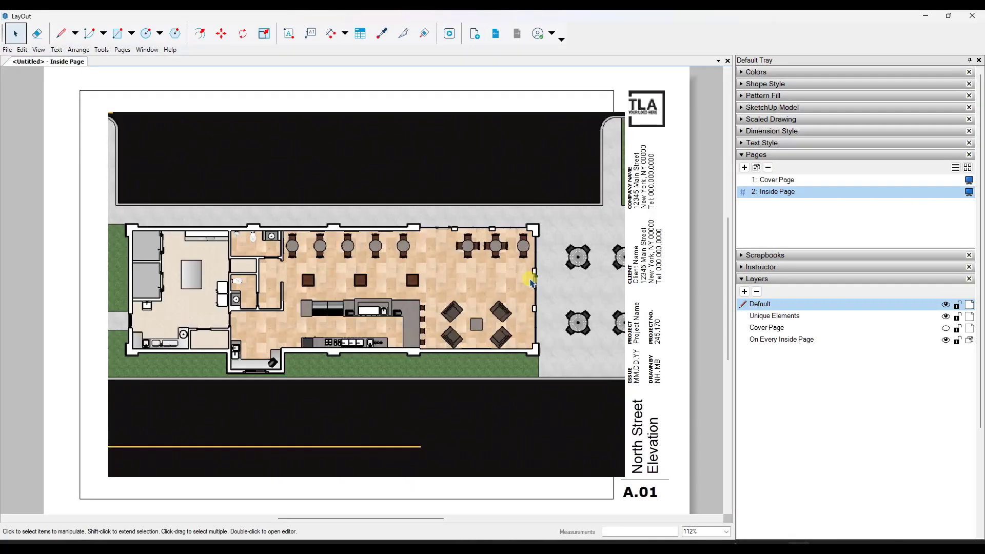
- Set the floor plan viewport's drawing scale to 1/16" = 1'-0"
click(415, 285)
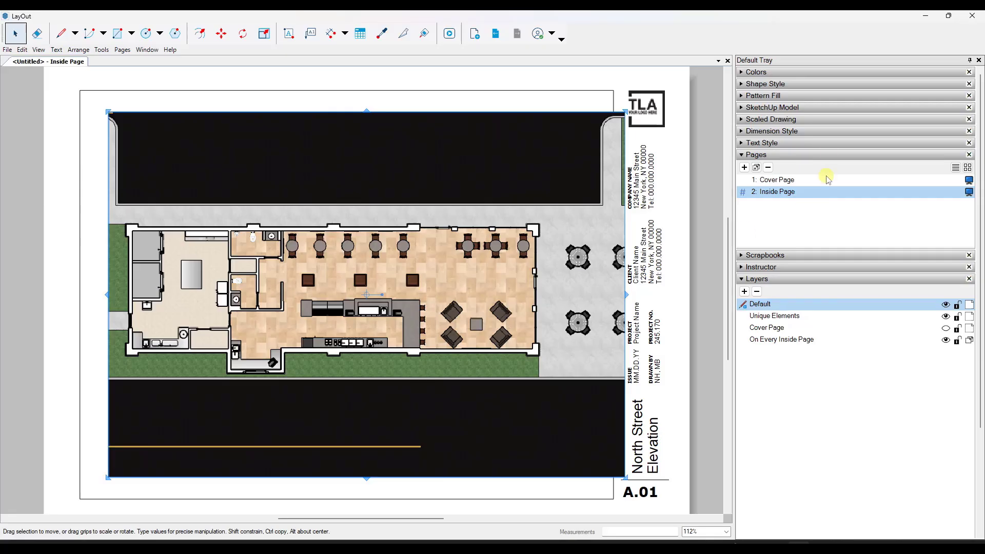
click(748, 107)
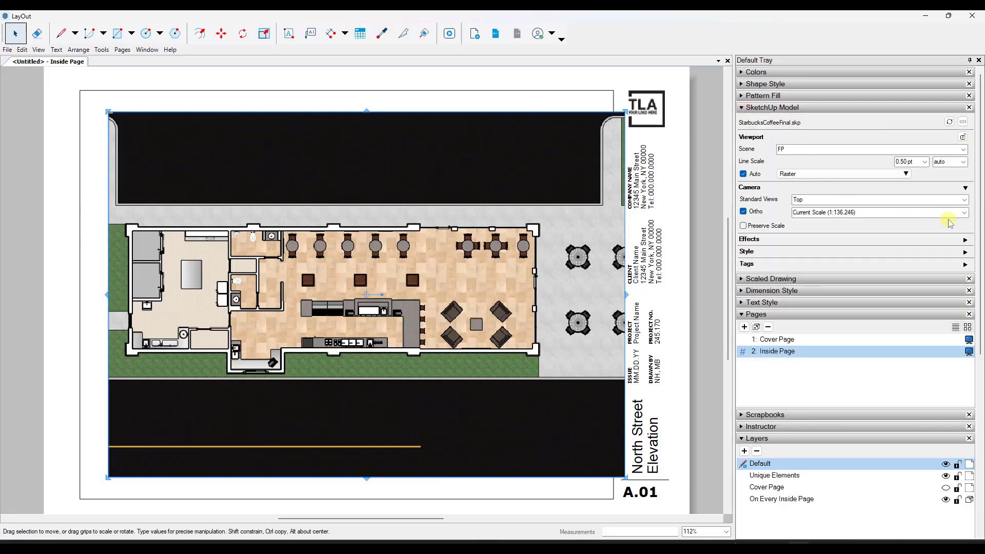
click(964, 213)
click(847, 241)
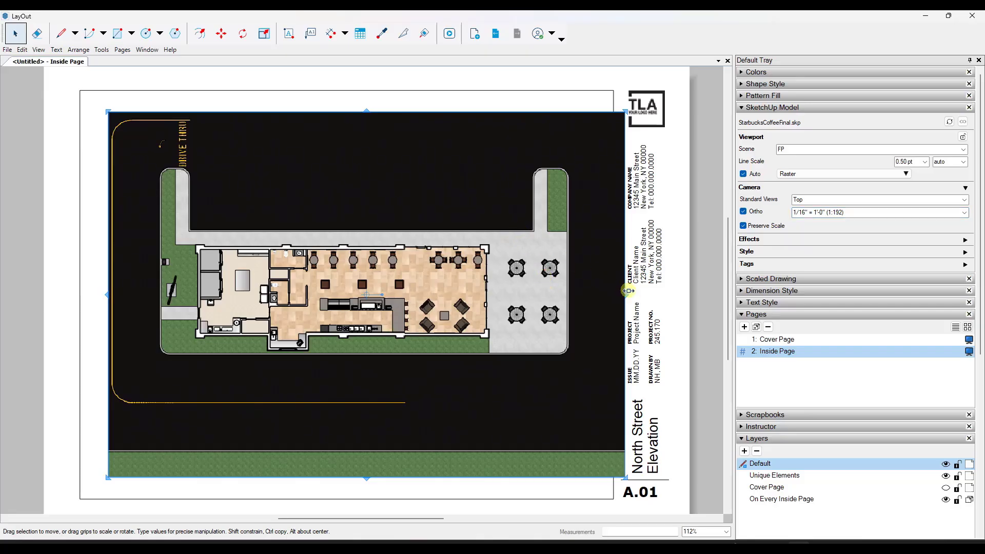
- Crop the floor plan viewport on all four sides so it closely frames the coffee shop site
drag(629, 291, 588, 295)
drag(108, 295, 138, 296)
drag(362, 112, 363, 156)
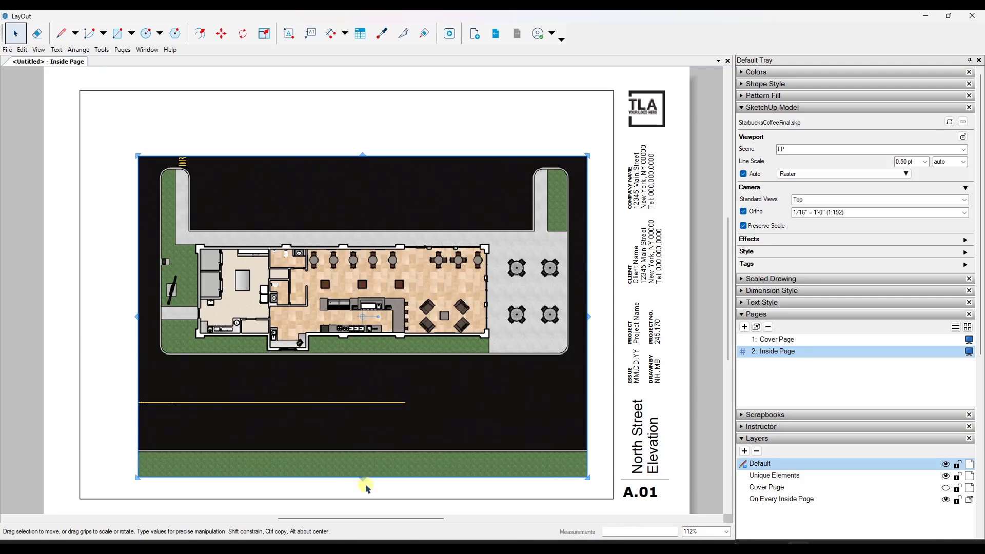
drag(365, 483, 362, 373)
- Change the viewport's rendering mode to Hybrid
scroll(364, 279, up, 3)
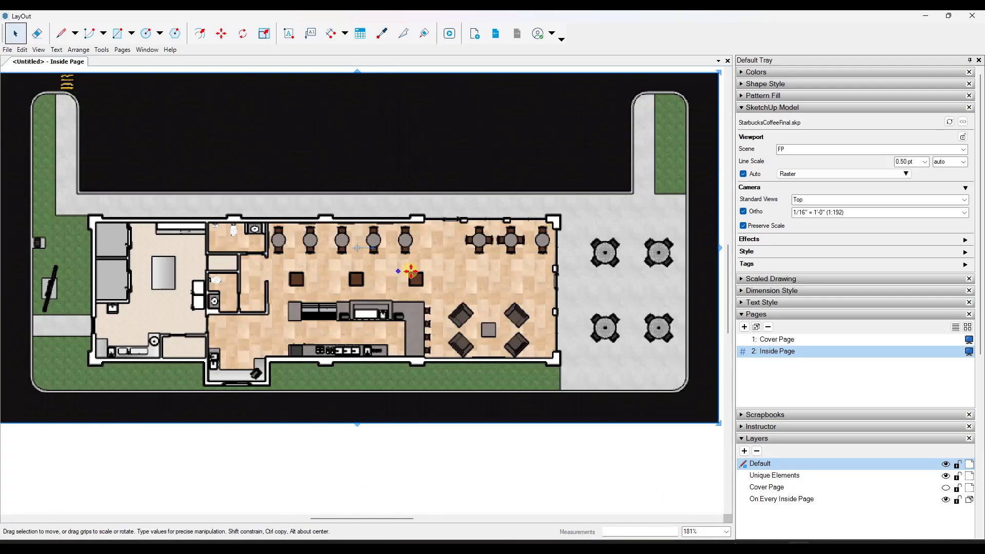
scroll(253, 277, up, 5)
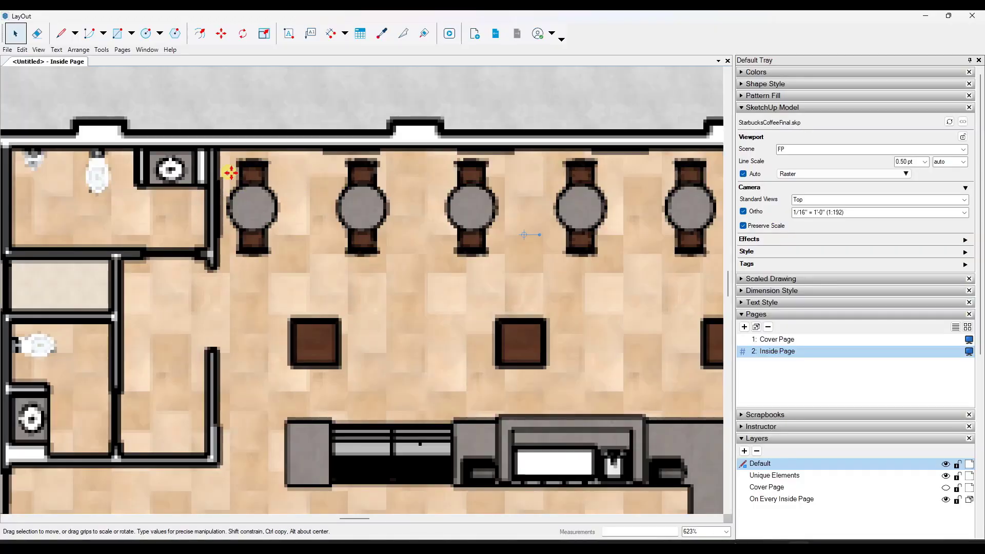
click(806, 174)
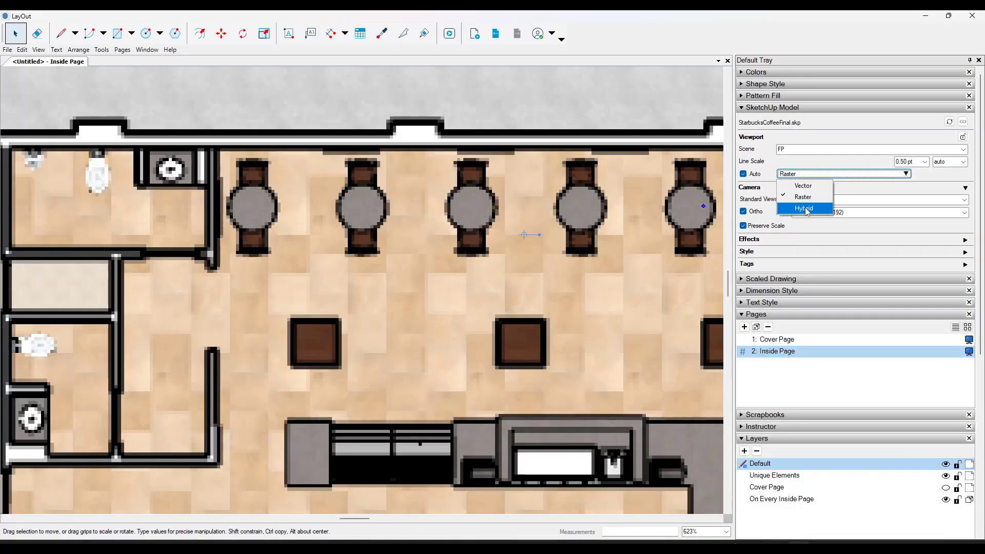
click(355, 276)
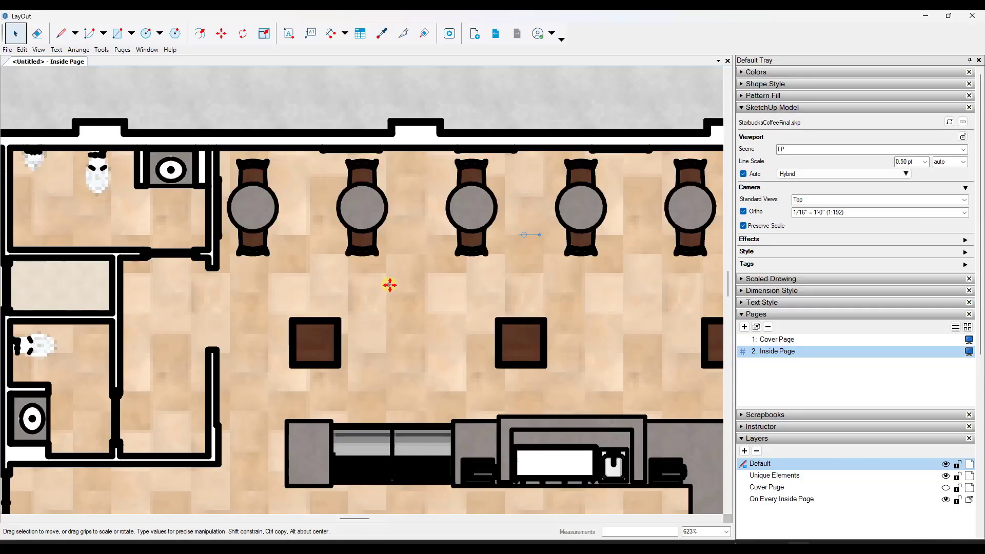
- Reduce the viewport's line scale to 0.20 pt and inspect the thinner linework around the service counter
scroll(259, 281, down, 2)
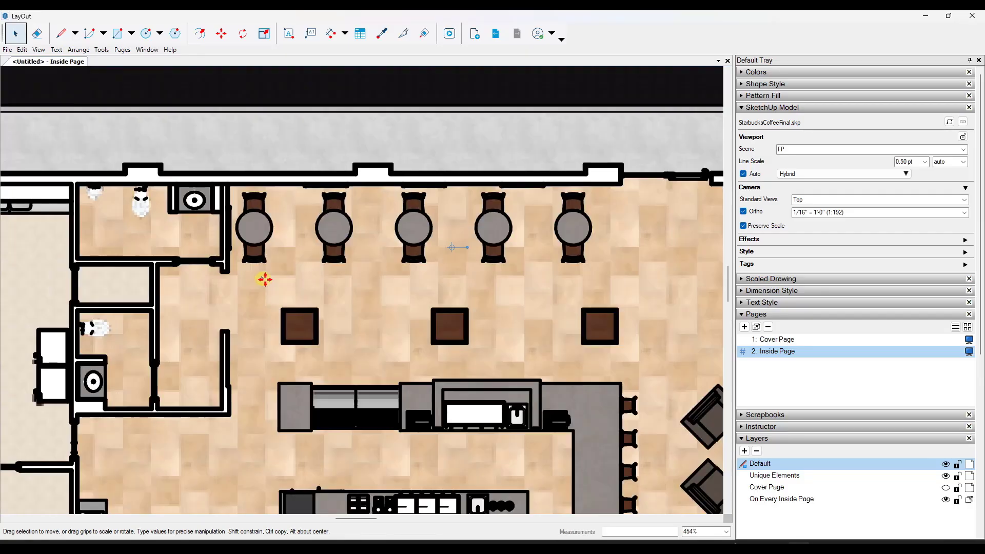
click(925, 161)
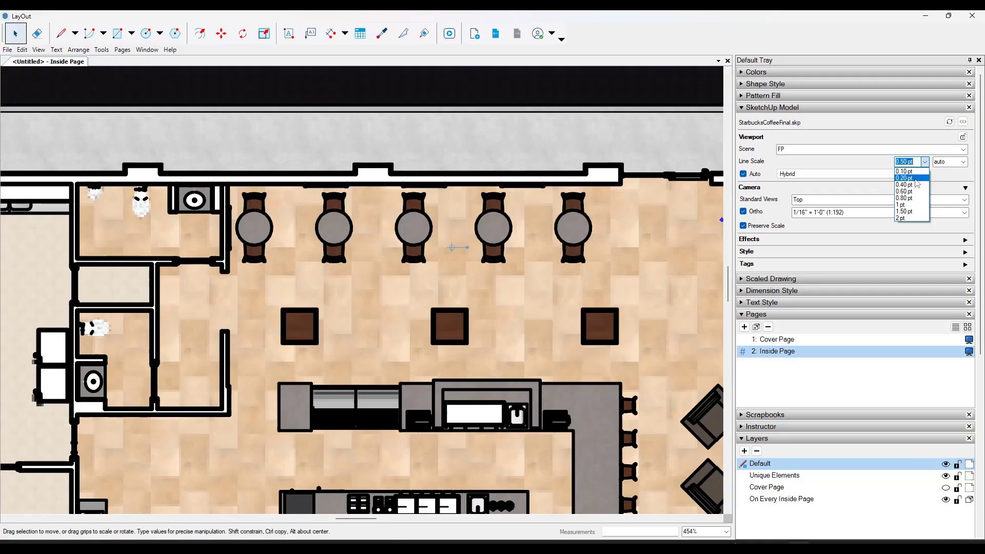
click(916, 178)
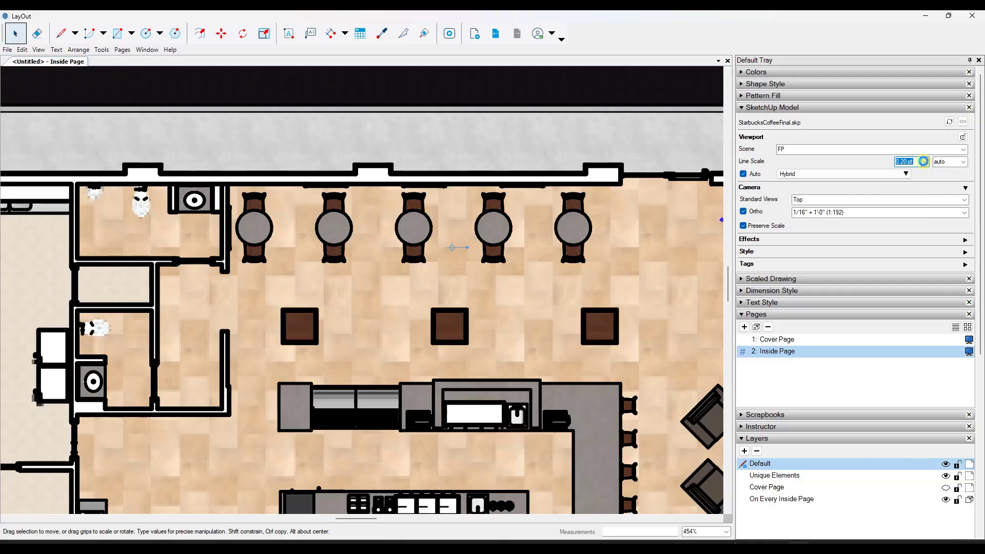
scroll(354, 195, down, 3)
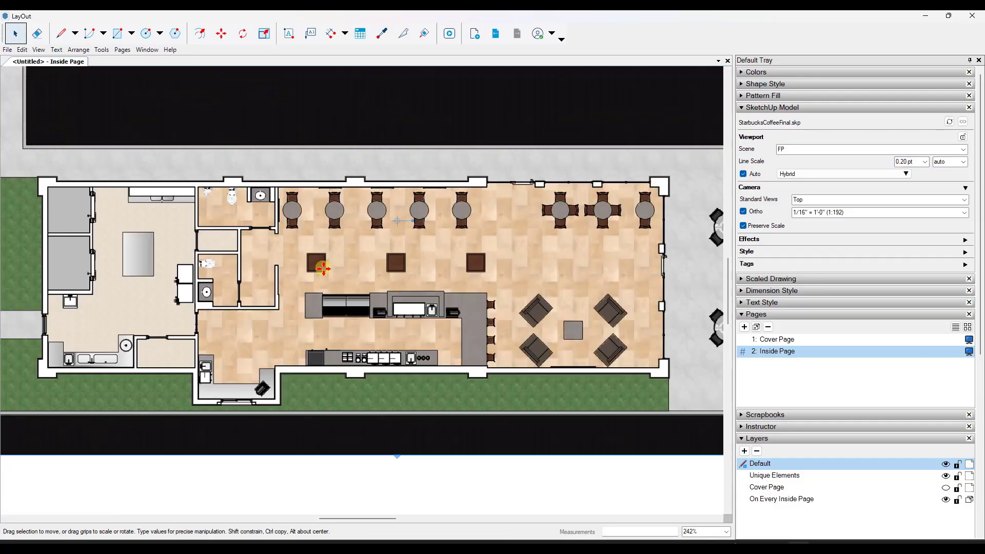
scroll(503, 266, down, 3)
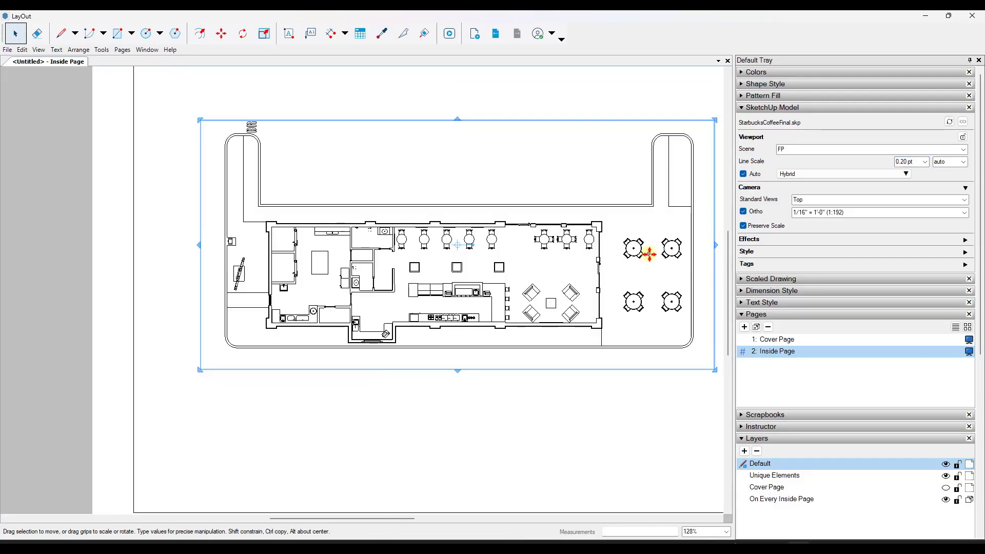
scroll(667, 252, up, 1)
middle_drag(679, 249, 472, 264)
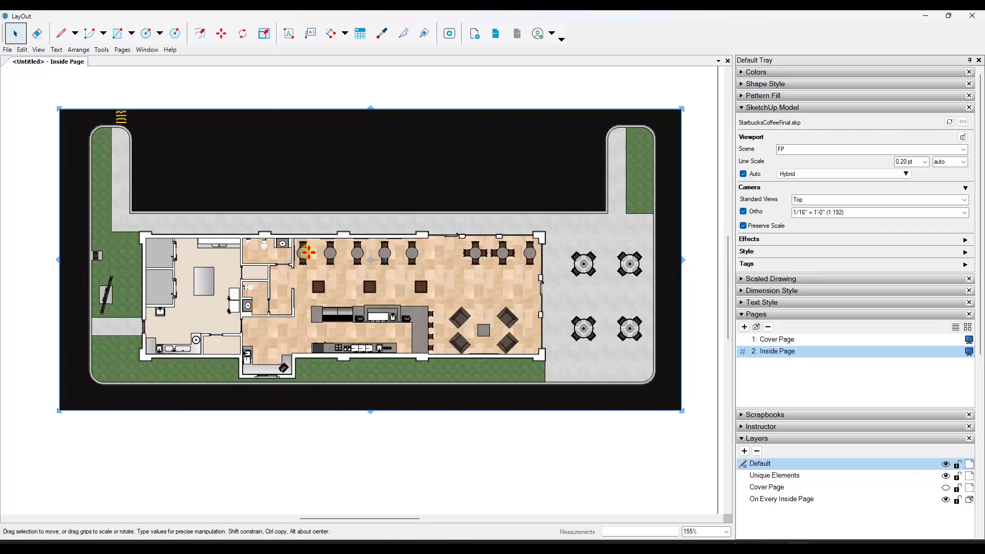
scroll(359, 319, up, 9)
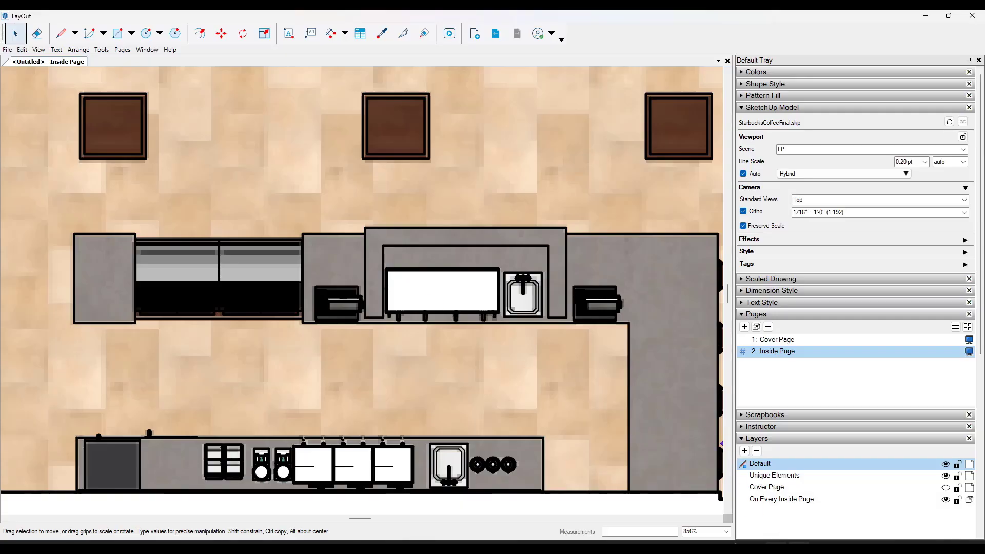
- Switch to the SketchUp model and apply the Highlands 2K IBL environment
key(alt+Tab)
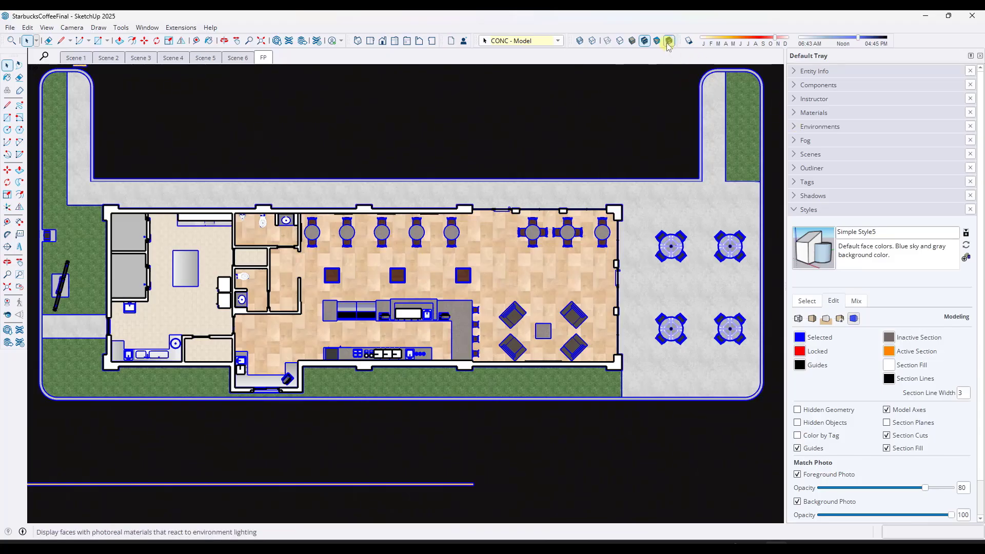
click(796, 127)
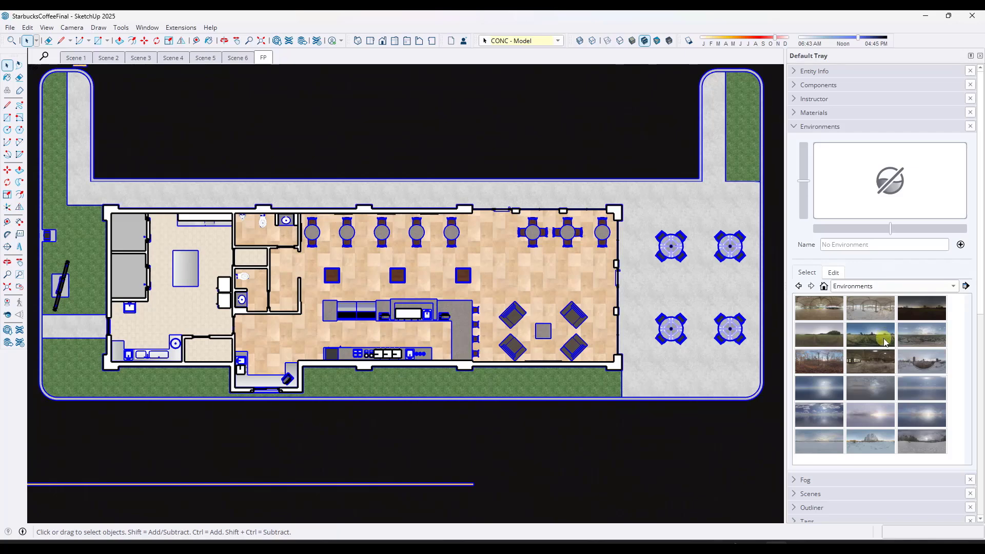
click(923, 337)
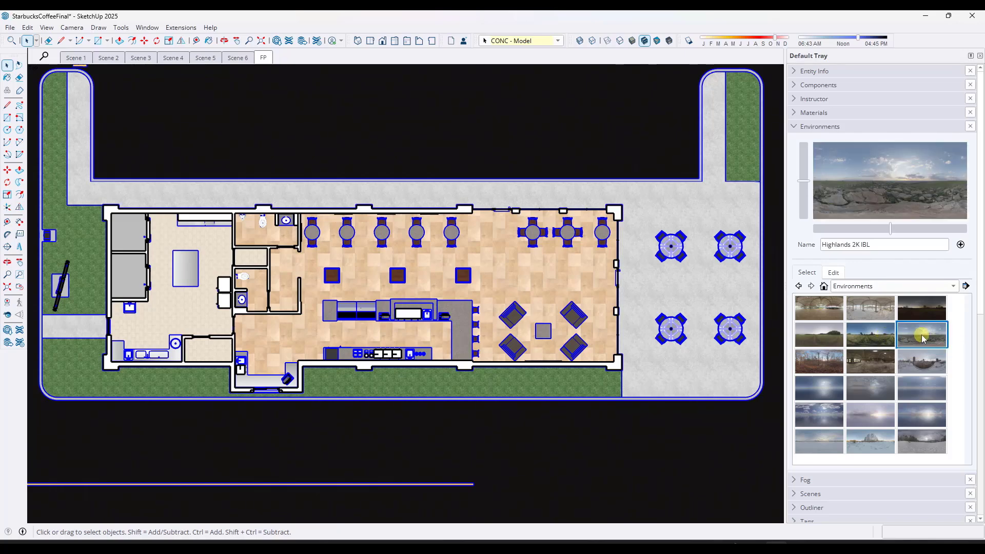
- Turn on photoreal material display with shadows and change the environment to Sky - Sunrise 2K IBL
click(670, 41)
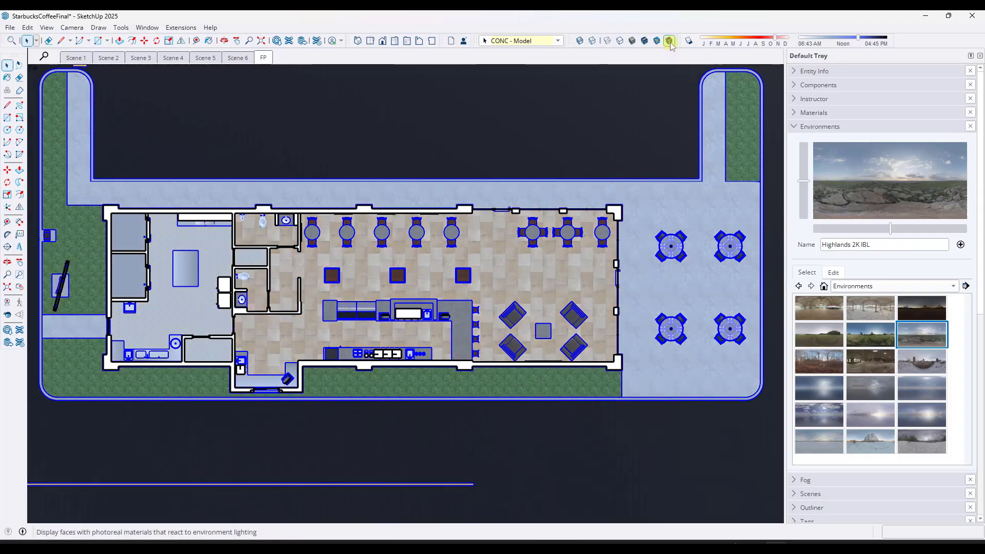
click(689, 41)
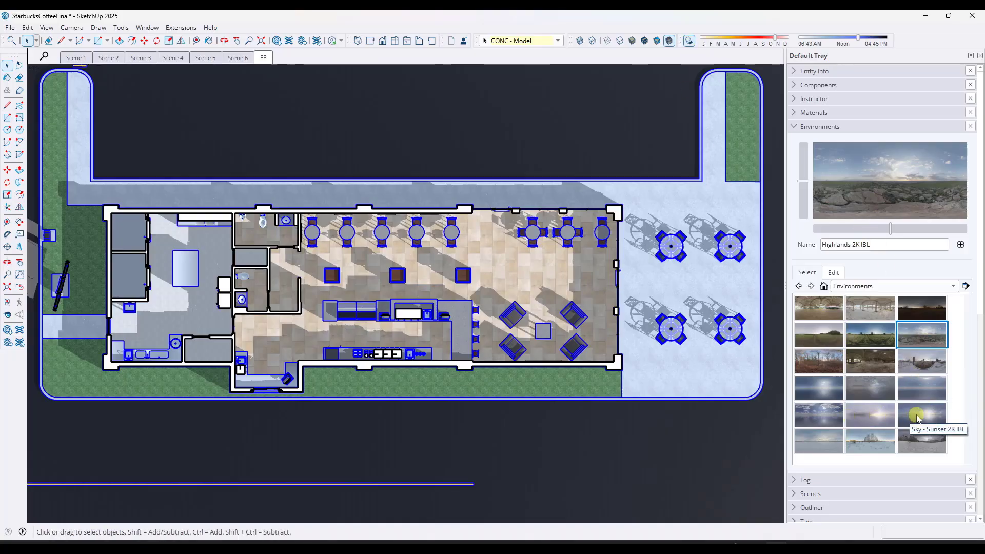
click(918, 418)
click(879, 415)
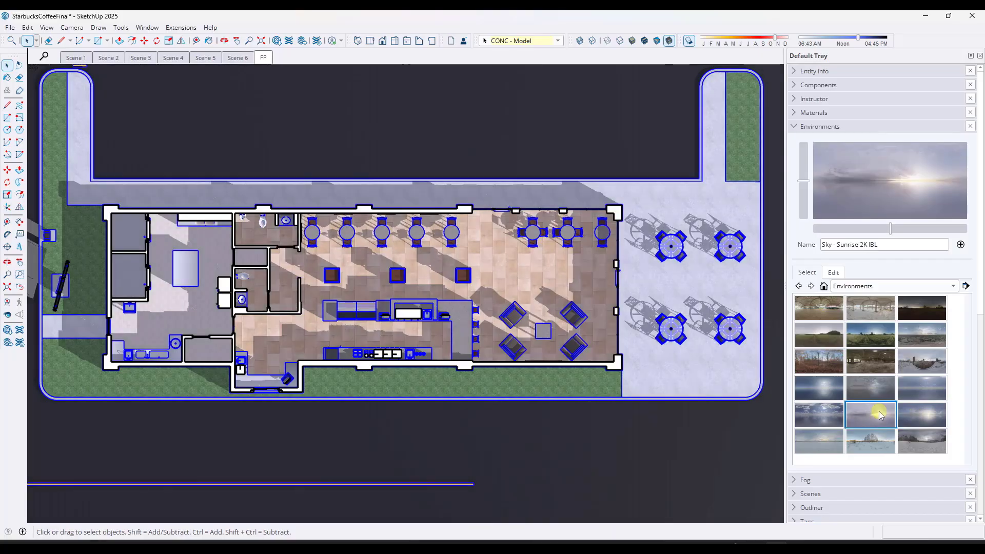
- Let the environment set the sun location, rotate it to 124 degrees, and raise the sun higher above the horizon
click(833, 272)
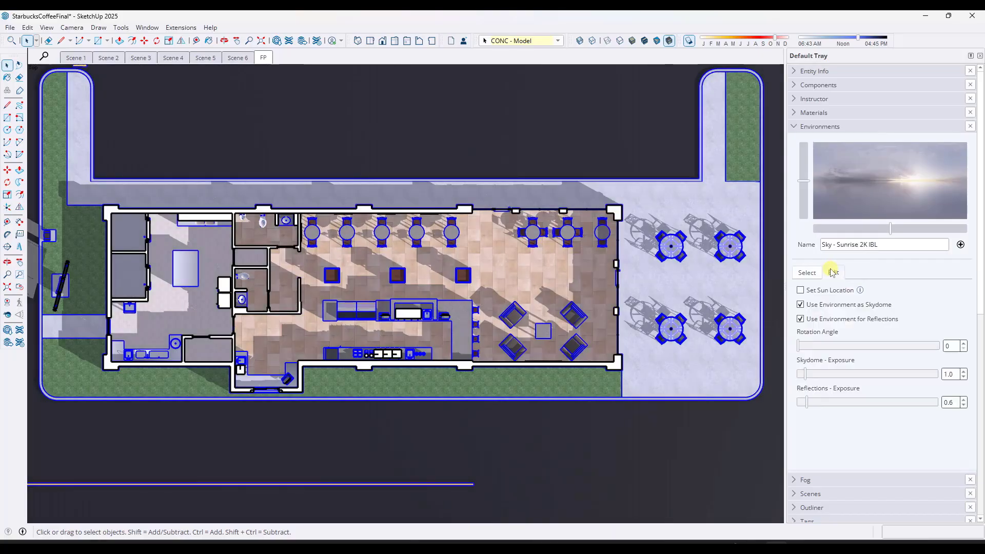
click(822, 294)
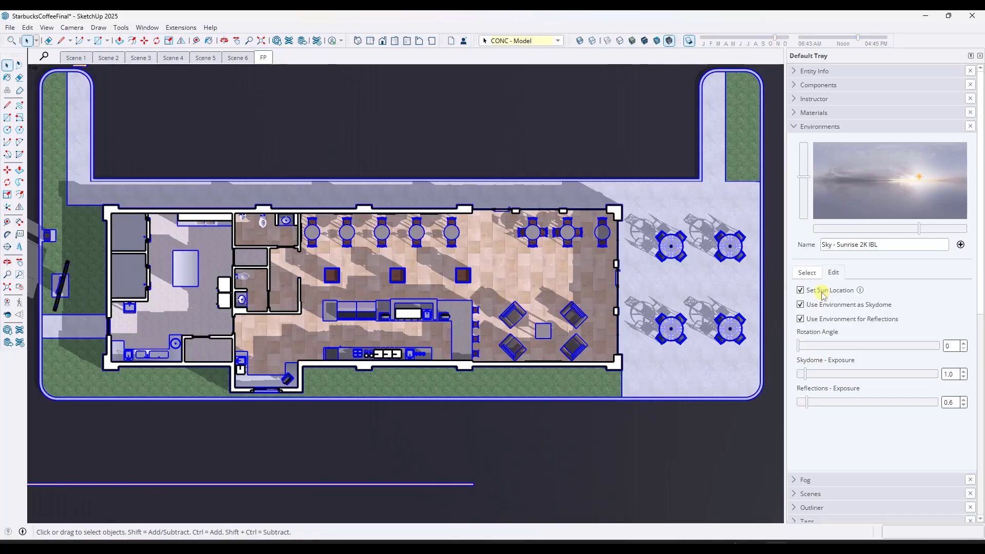
drag(826, 348, 847, 352)
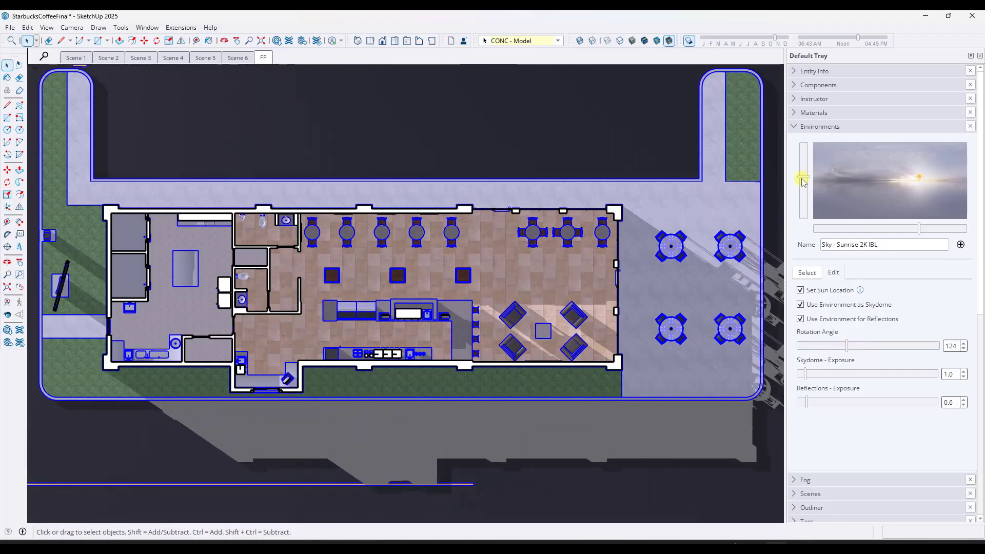
drag(804, 181, 806, 163)
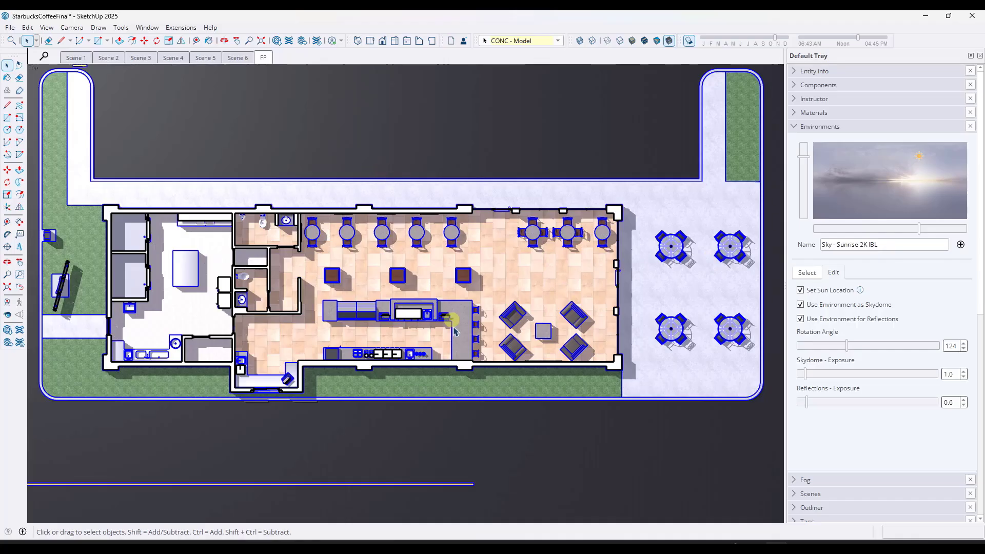
- Examine the floor tile and countertop materials up close, comparing photoreal display with the standard textured display
click(493, 428)
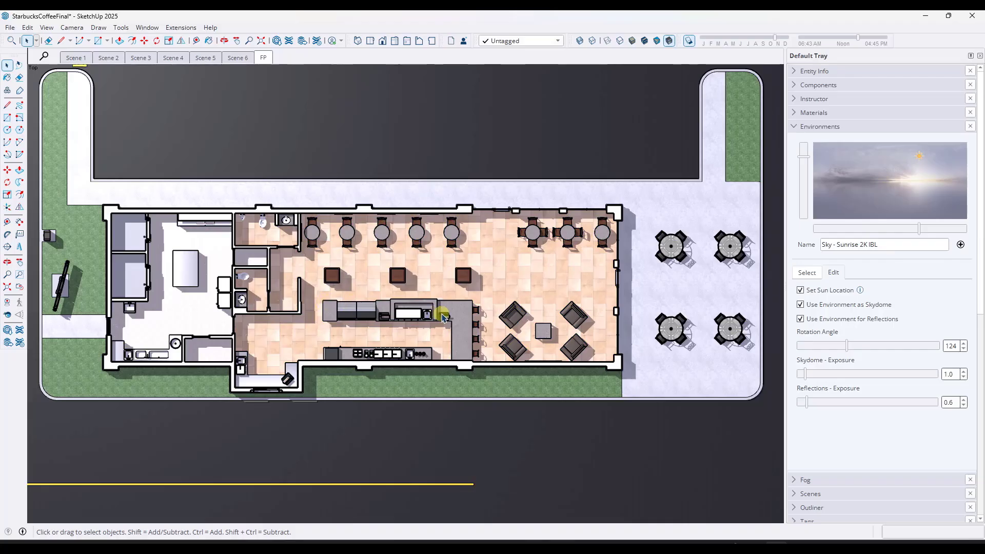
scroll(528, 272, up, 10)
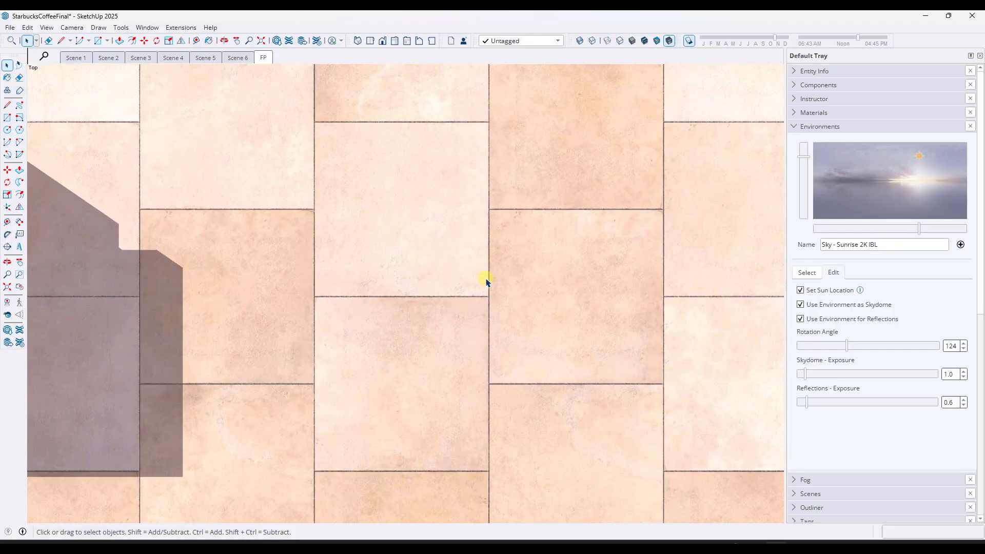
click(646, 41)
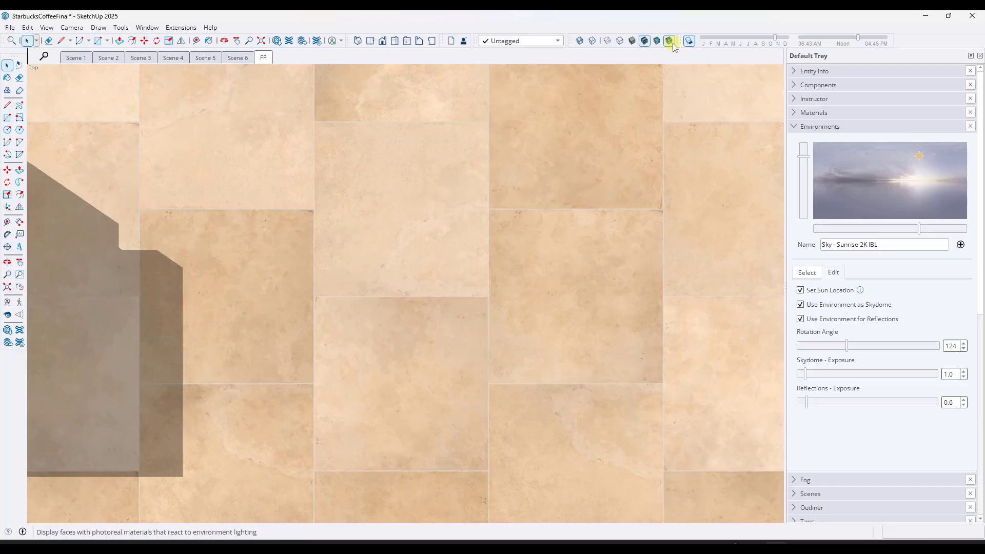
click(670, 42)
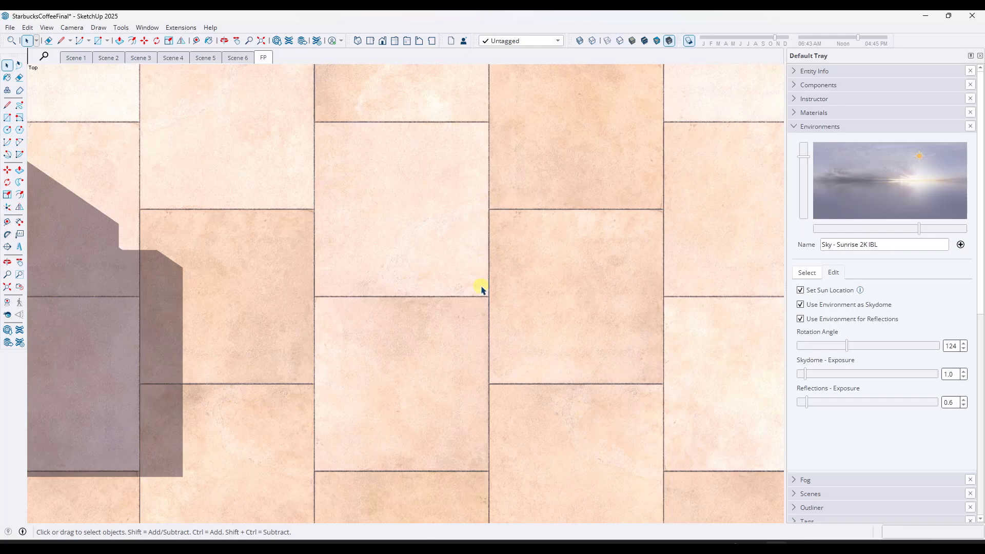
scroll(562, 202, down, 2)
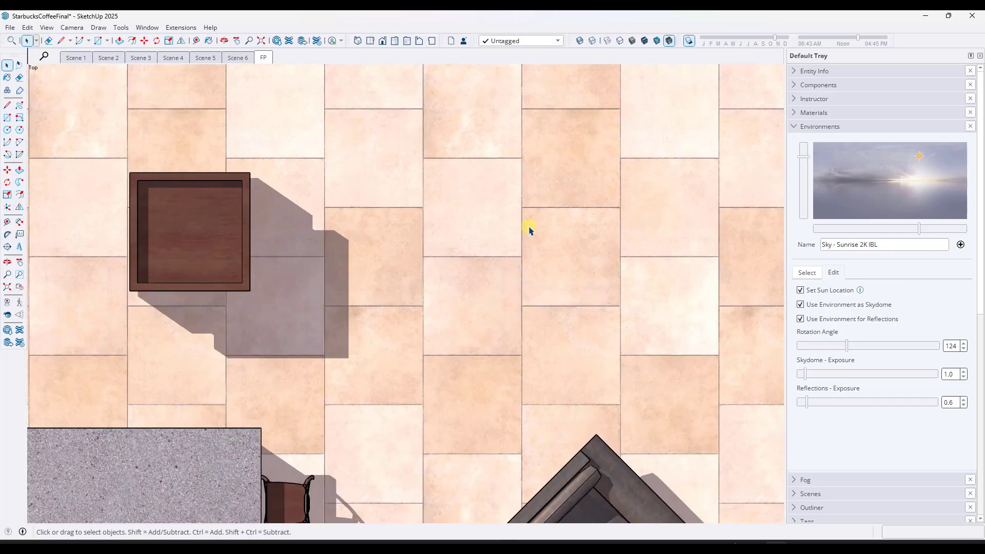
scroll(594, 209, down, 3)
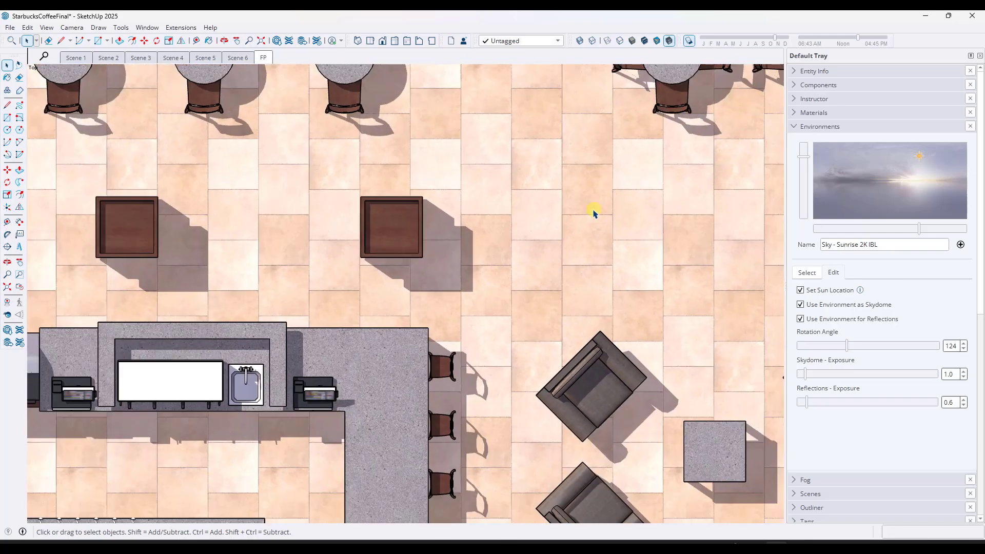
scroll(418, 363, up, 6)
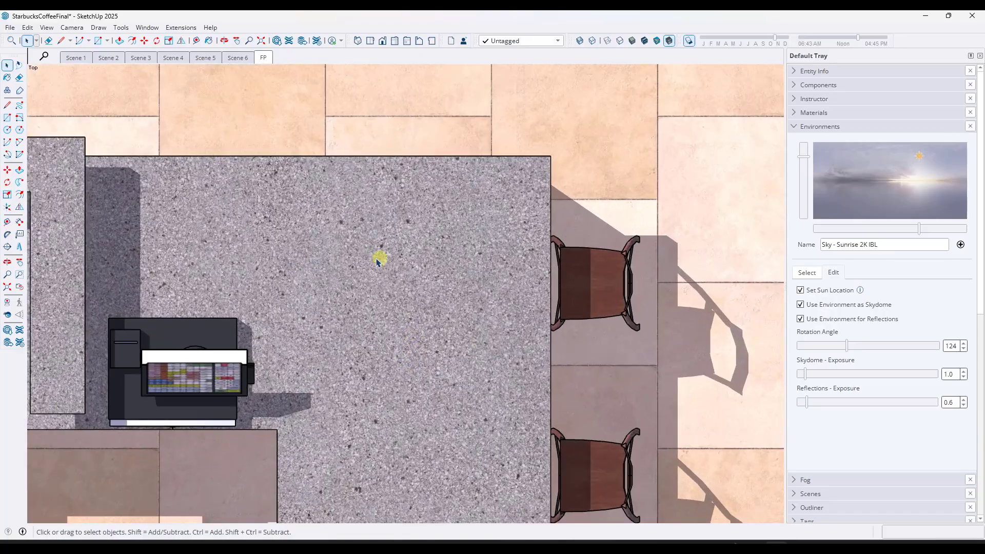
scroll(437, 301, down, 3)
scroll(405, 294, down, 4)
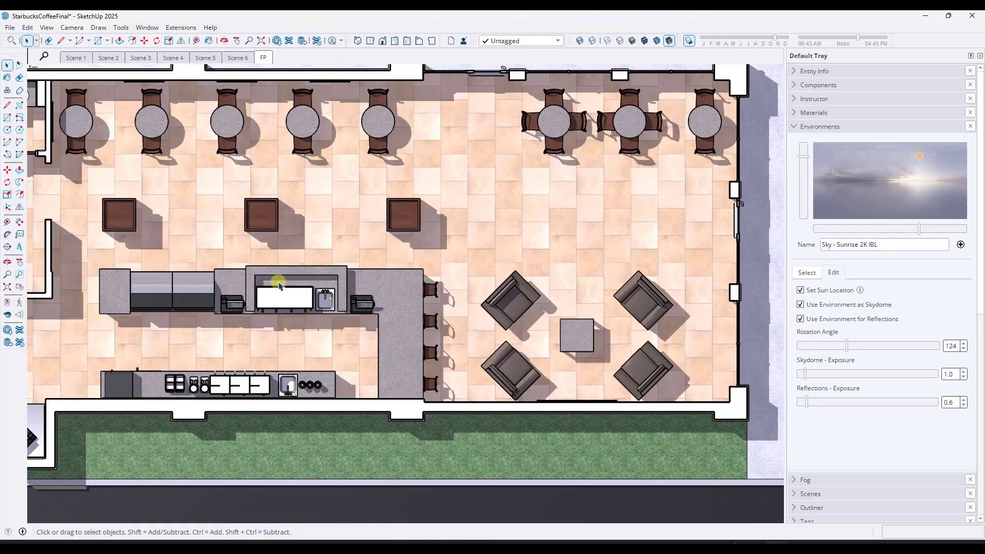
- Restore the saved FP scene view and apply the Sky - Sunset 2K IBL environment
click(264, 59)
click(262, 58)
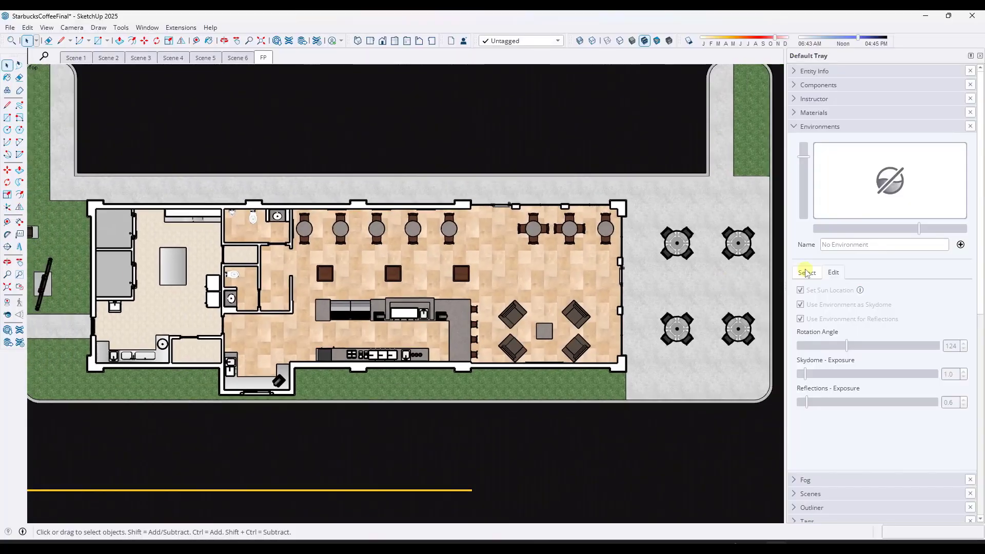
click(808, 273)
click(917, 419)
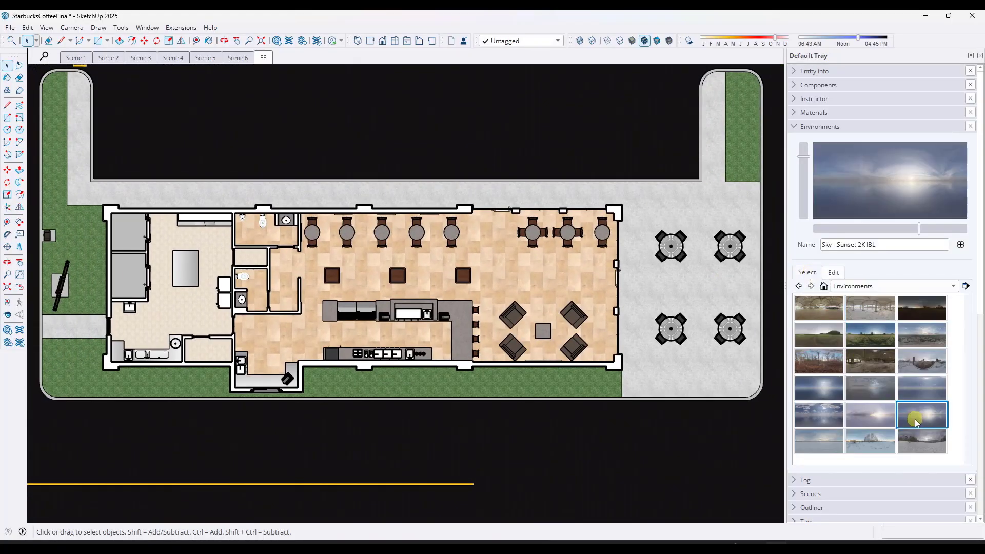
- Apply the Sky - Sunrise 2K IBL environment to the floor plan view, with shadows and photoreal material display turned on
click(877, 417)
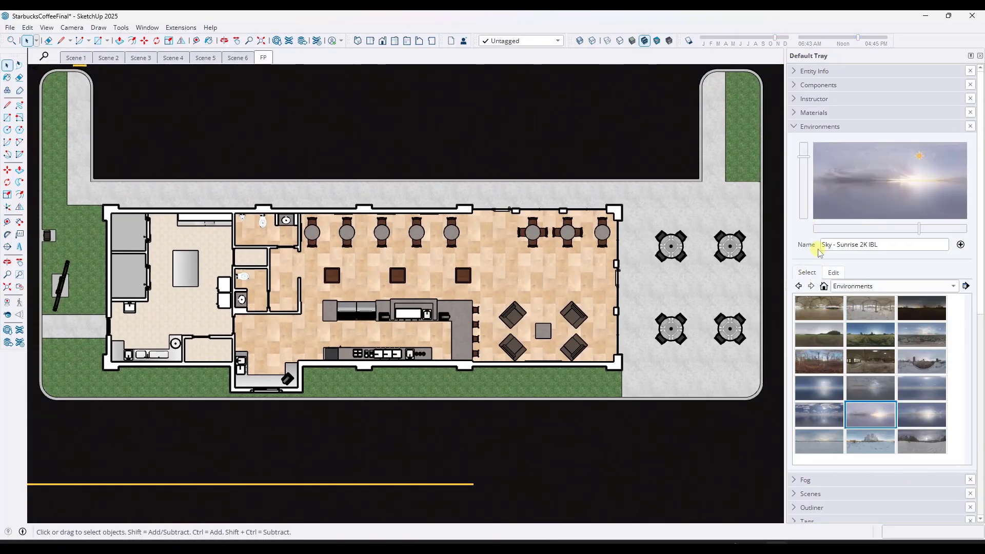
click(689, 41)
click(670, 41)
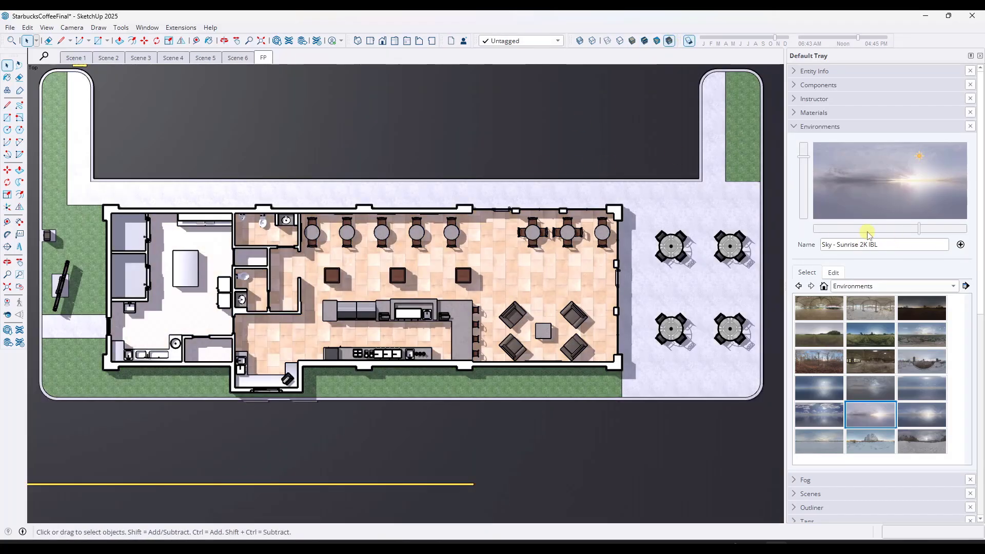
- Stop using the environment as skydome and for reflections, leaving only its sun location active
click(833, 273)
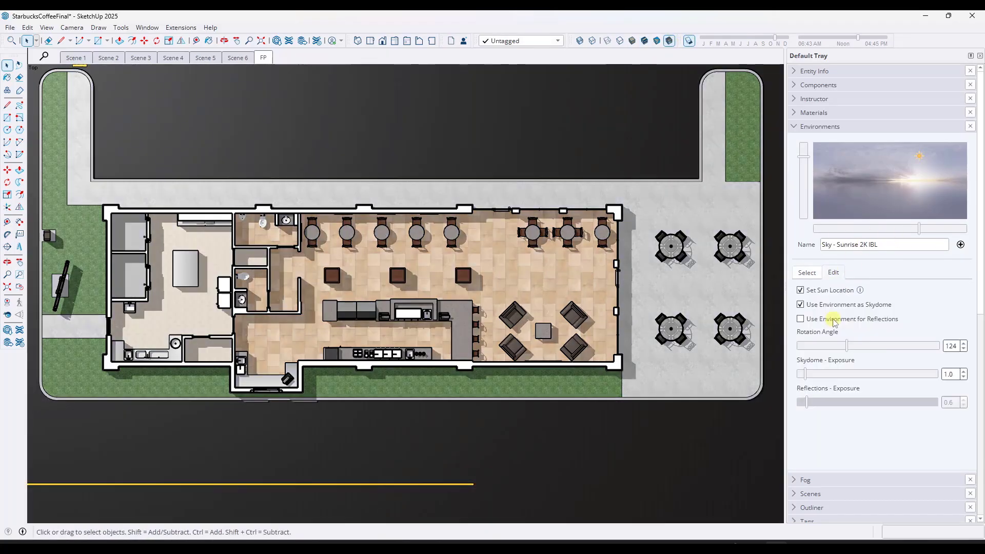
click(831, 307)
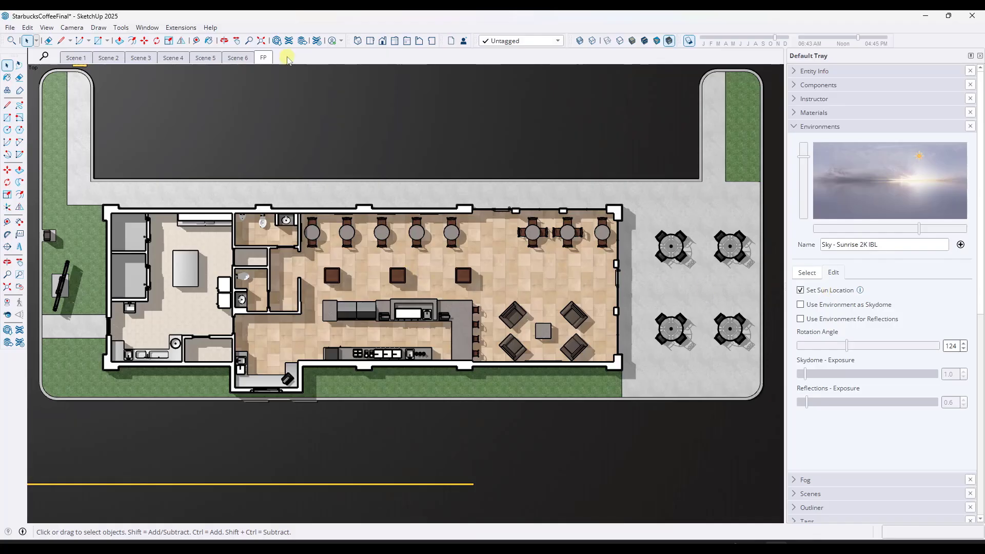
- Add a scene from the current floor plan view, saving the style changes as a new style, and name it FPRendered
right_click(264, 57)
click(286, 87)
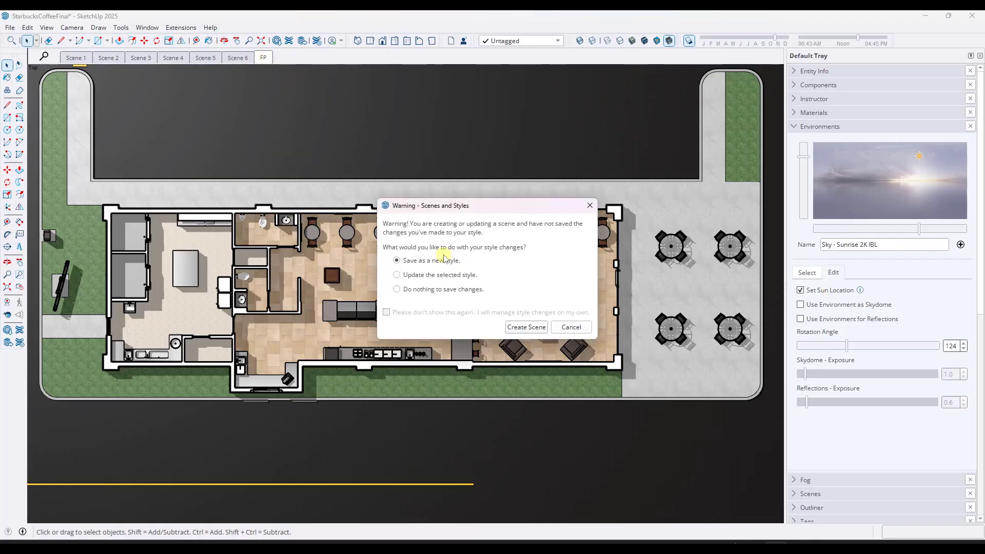
click(531, 325)
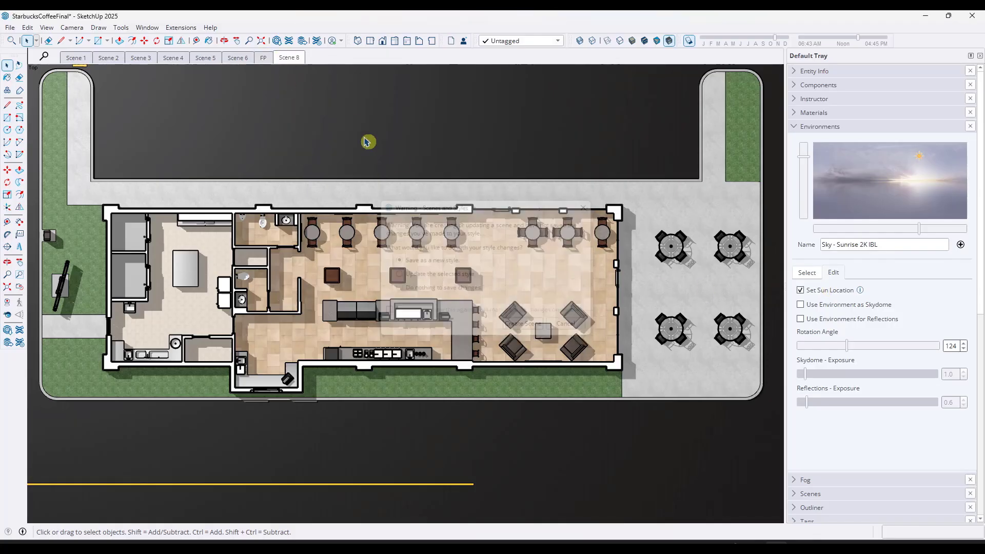
right_click(289, 58)
click(310, 118)
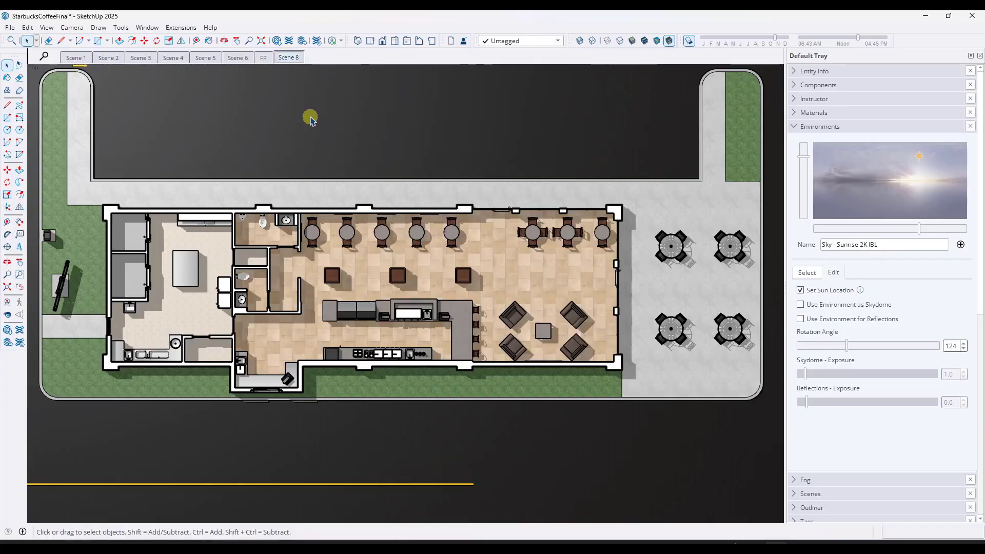
text(FPRendered)
key(Return)
- Save the SketchUp model, switch to LayOut, and update the floor plan viewport's model reference
click(10, 27)
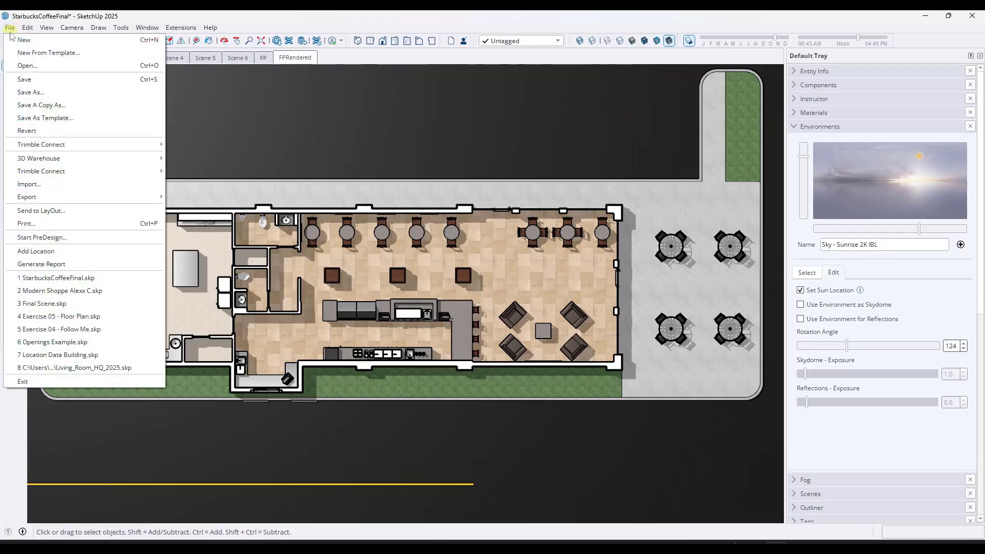
click(24, 79)
click(451, 355)
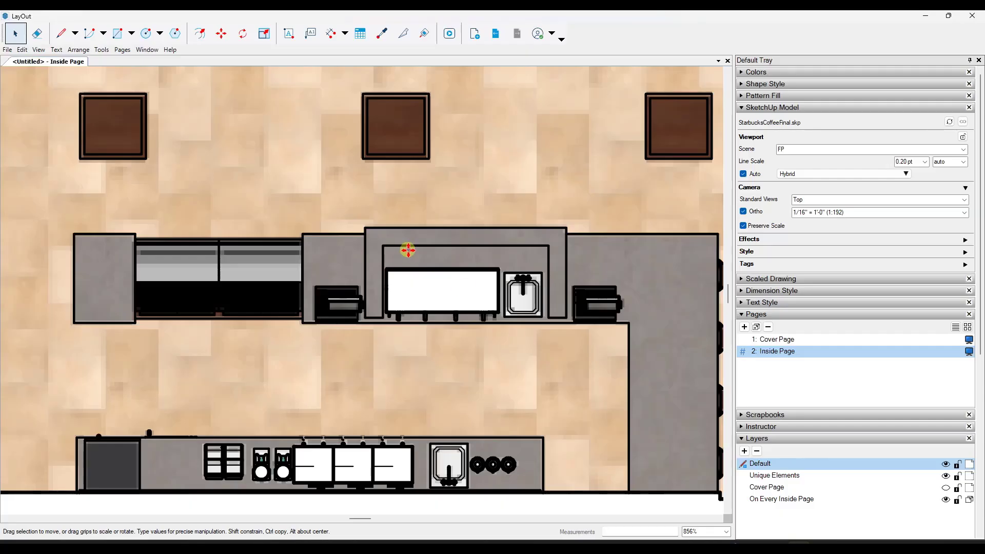
right_click(408, 251)
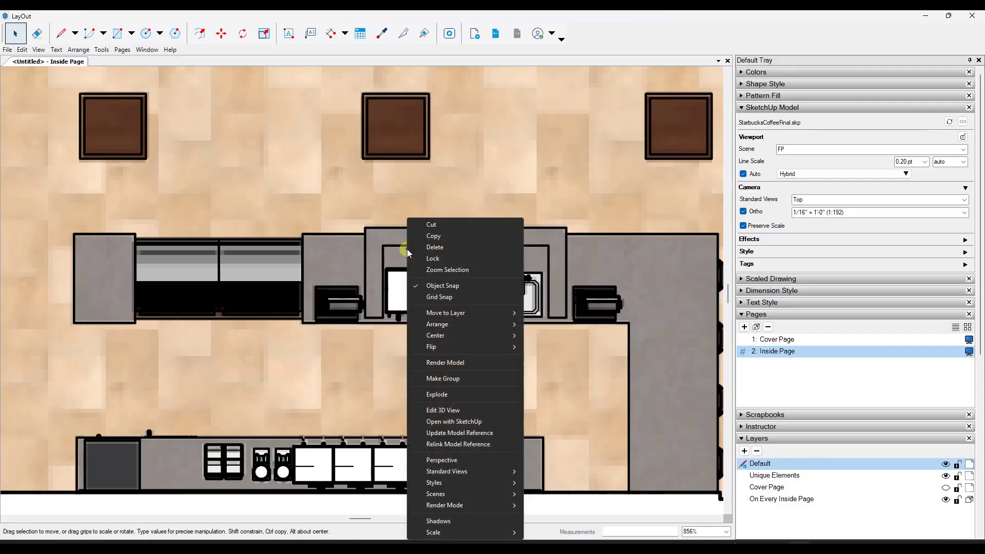
click(452, 433)
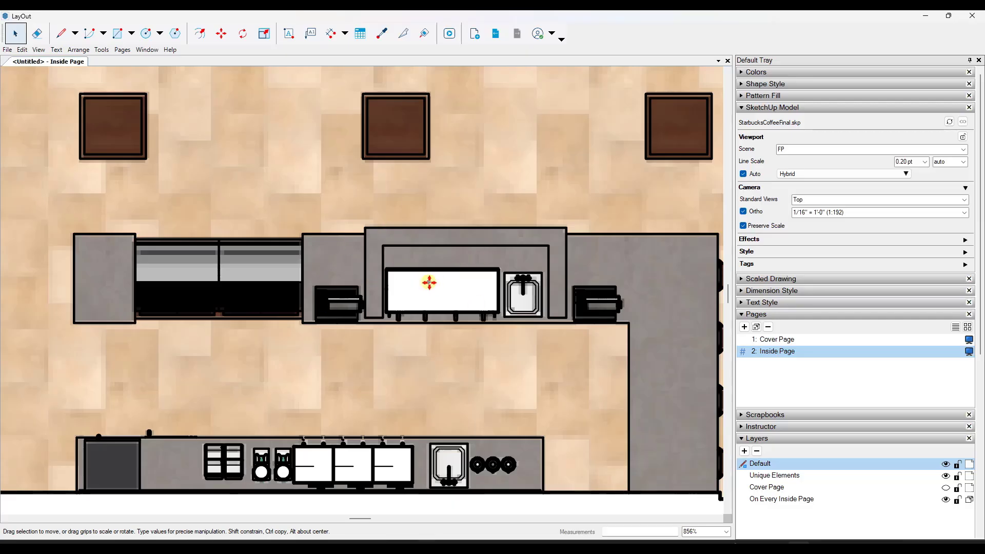
- Assign the FPRendered scene to the floor plan viewport on the inside page
scroll(400, 231, down, 3)
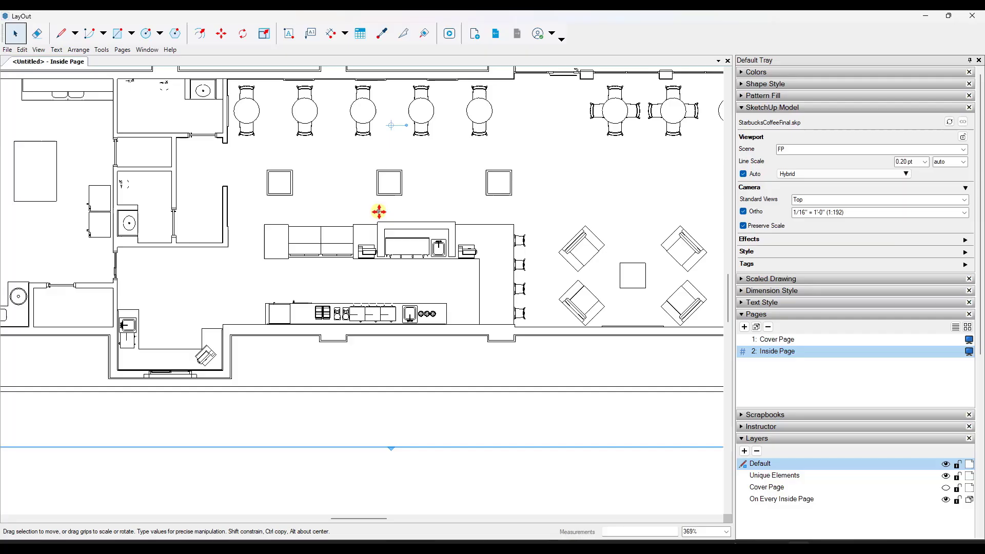
right_click(343, 185)
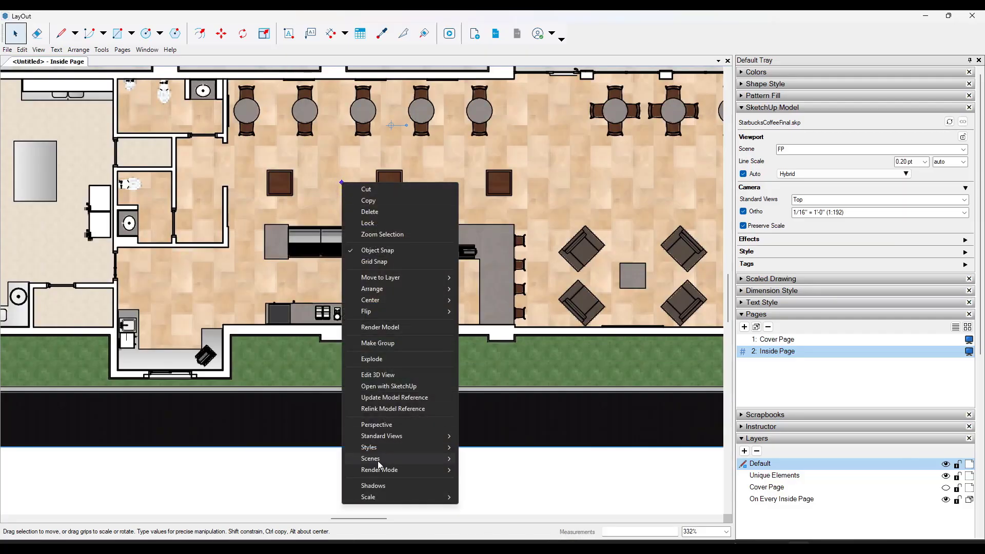
mouse_move(380, 462)
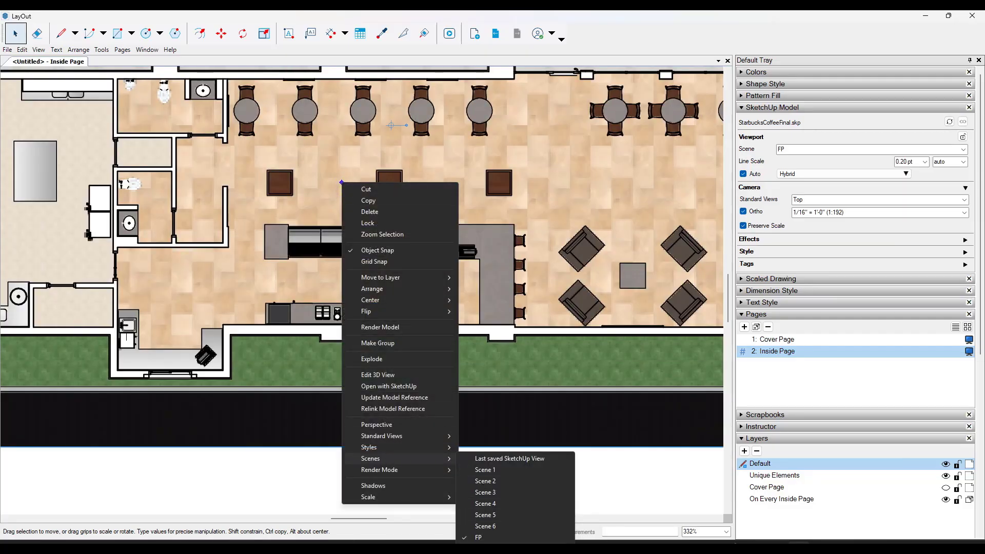
click(589, 367)
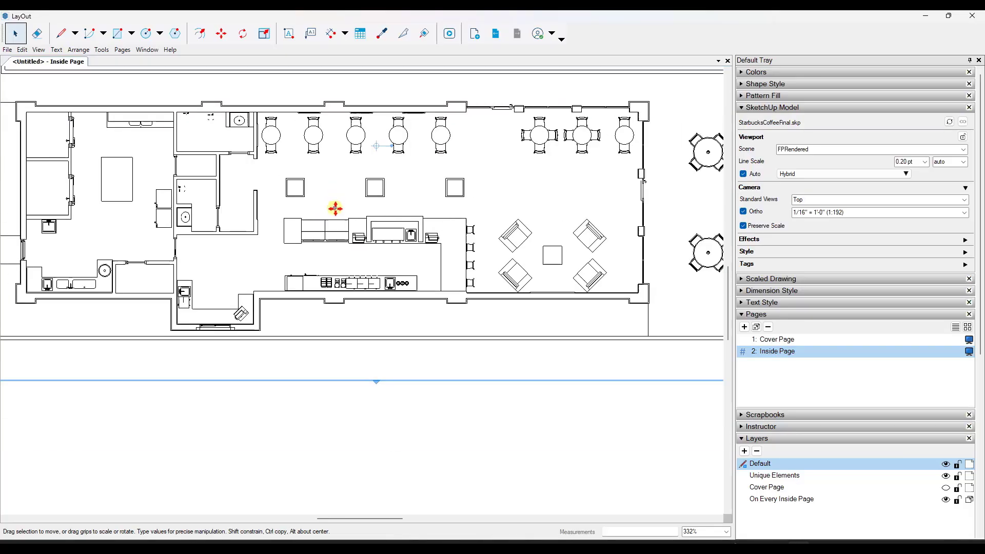
- Examine the shadows, floor tiles and linework of the FPRendered viewport, both overall and up close around the tables and counter
scroll(335, 208, down, 2)
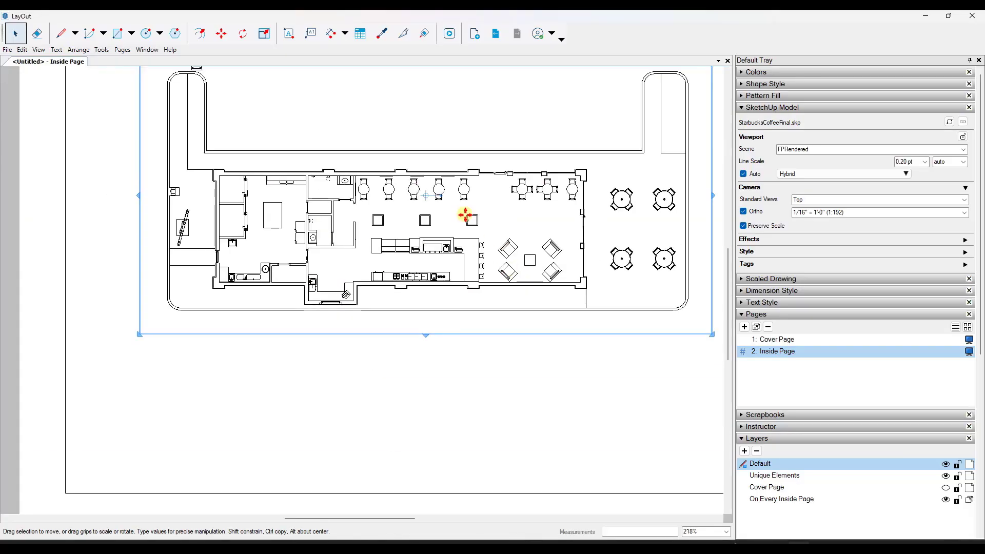
scroll(456, 151, down, 2)
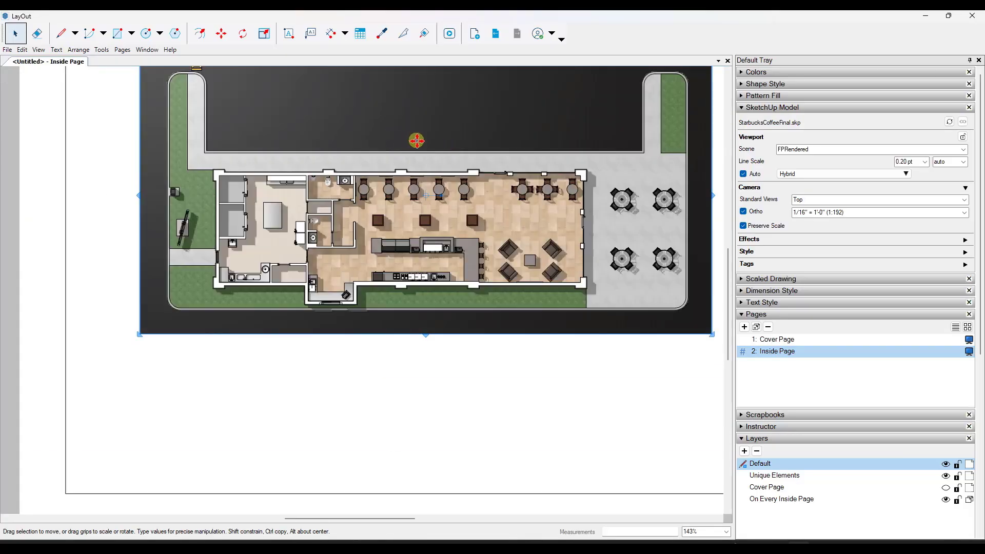
scroll(416, 140, up, 1)
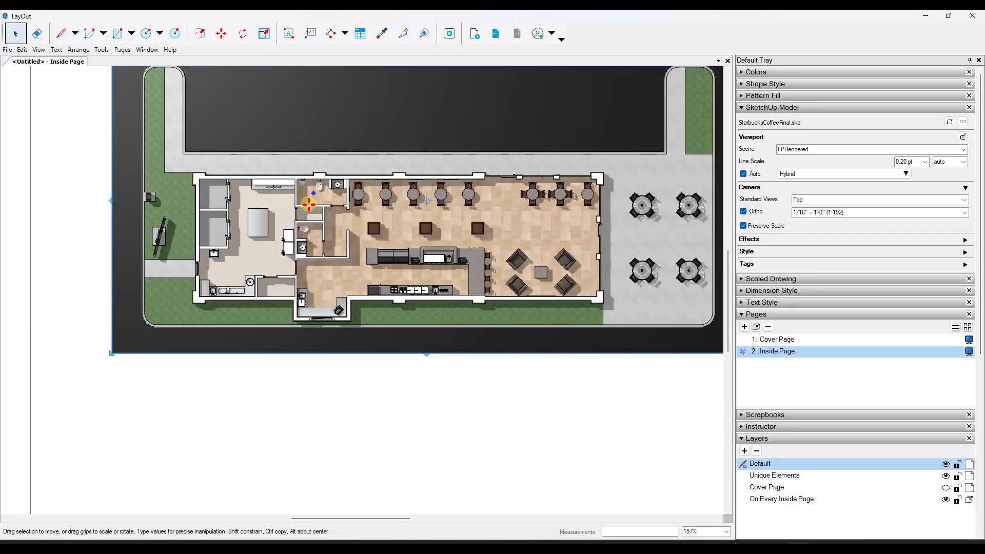
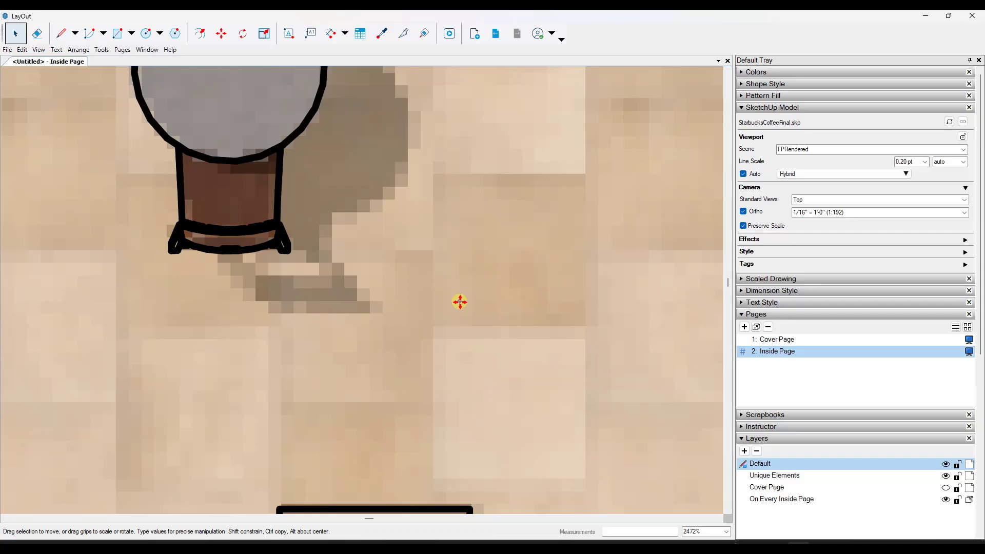
scroll(466, 299, down, 10)
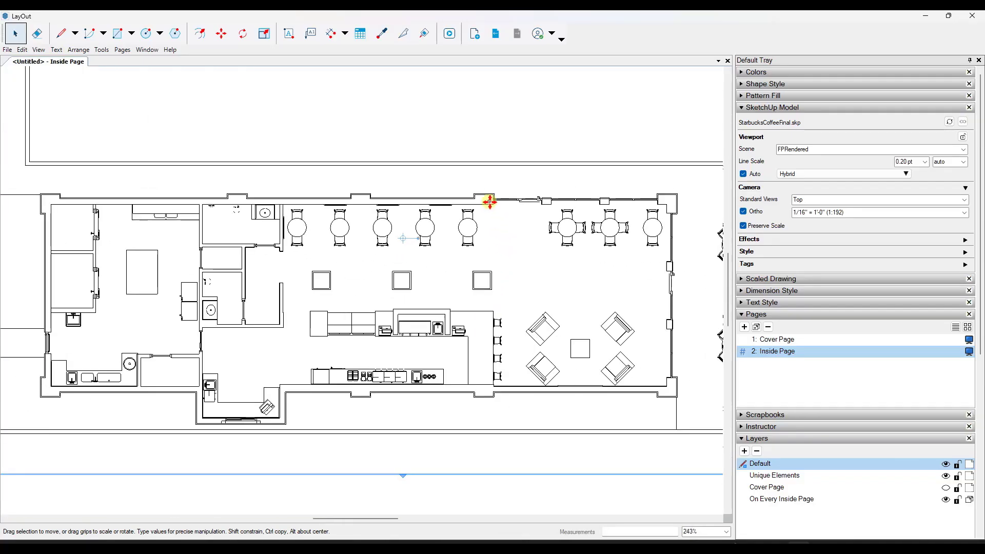
scroll(461, 231, up, 2)
scroll(468, 265, up, 4)
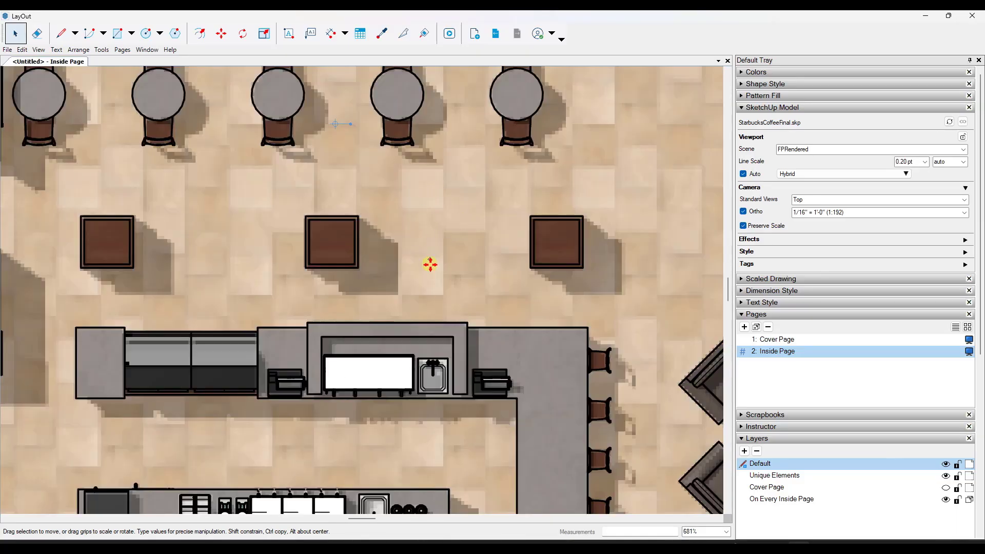
scroll(446, 261, up, 3)
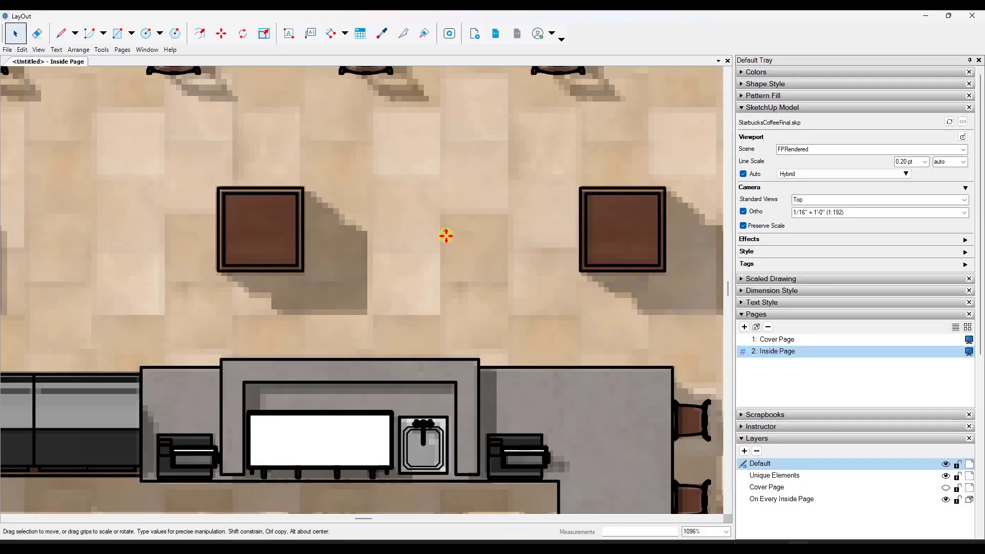
scroll(446, 236, down, 5)
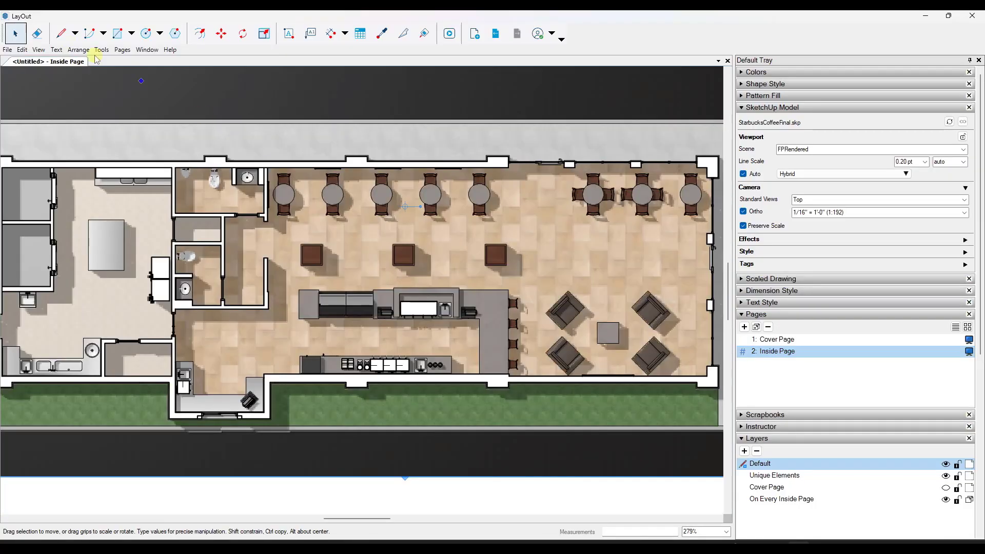
- Export only page 2 as a PDF named FloorPlan1, with JPEG image compression and display in the PDF viewer enabled
click(7, 49)
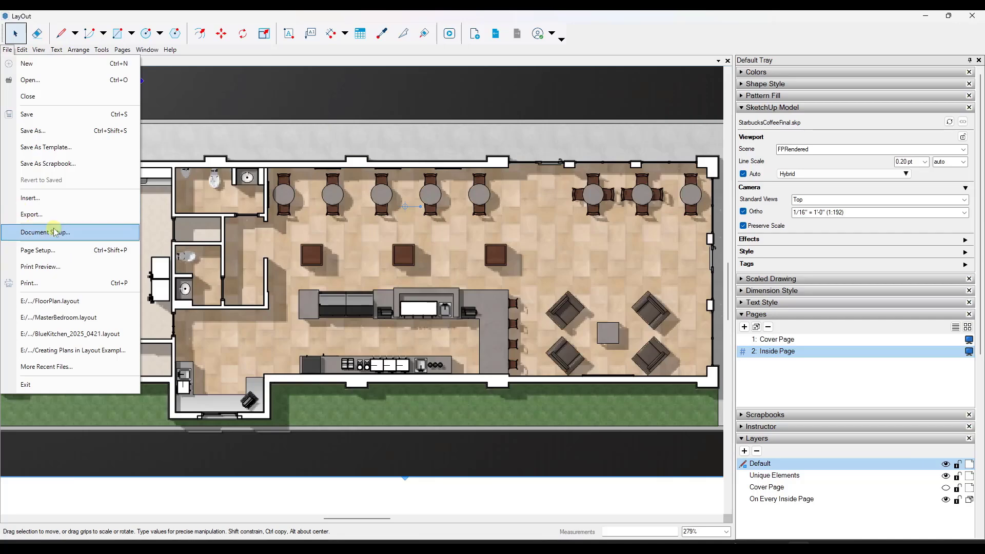
click(31, 214)
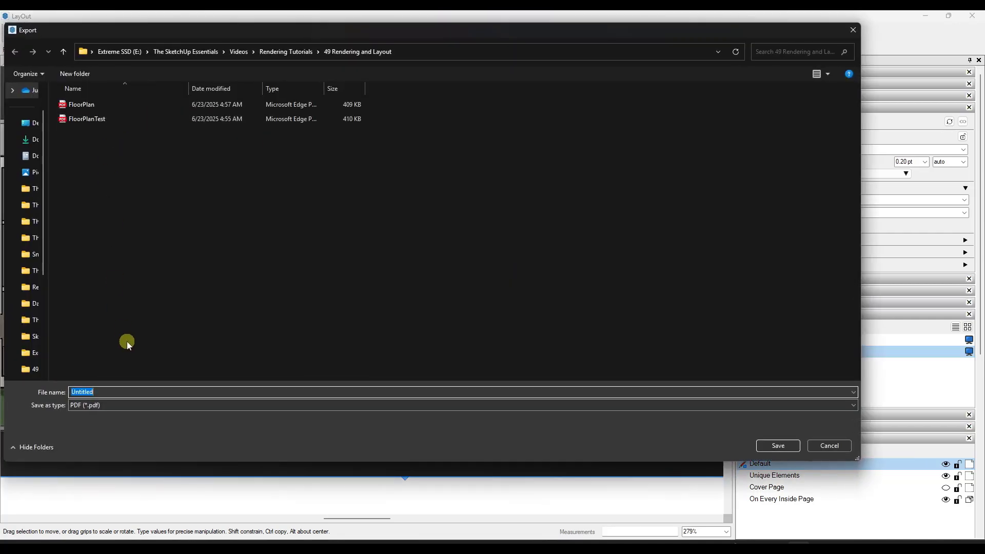
text(FloorP)
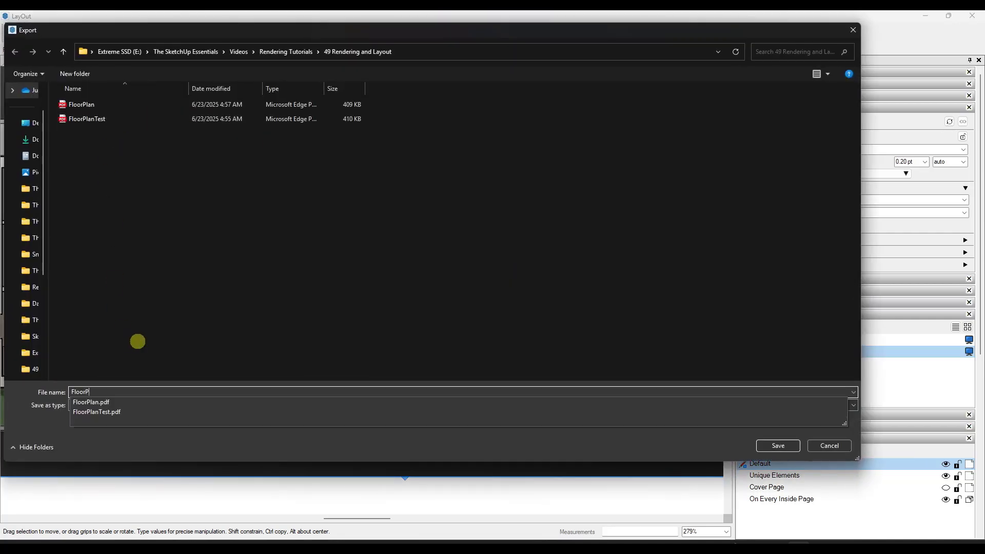
text(lan)
key(Return)
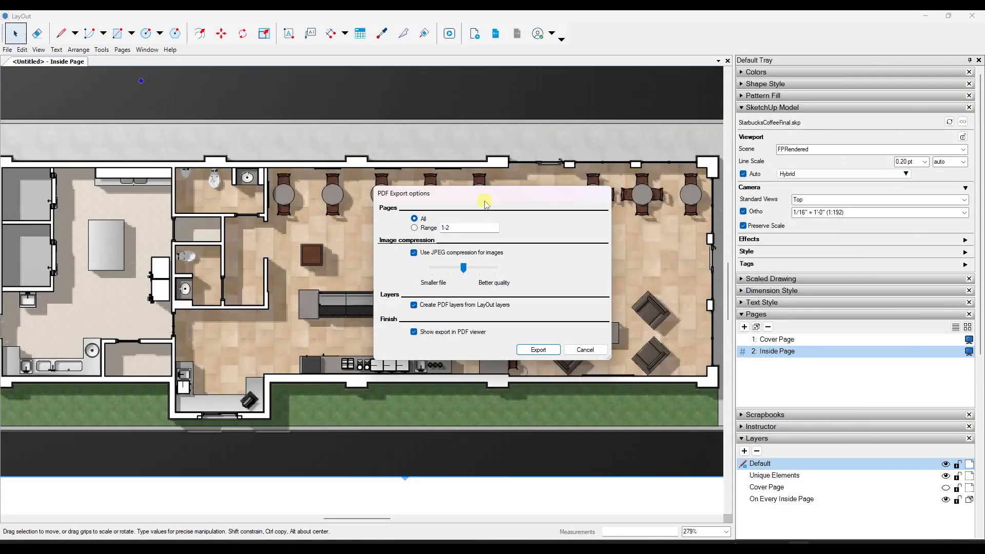
click(430, 229)
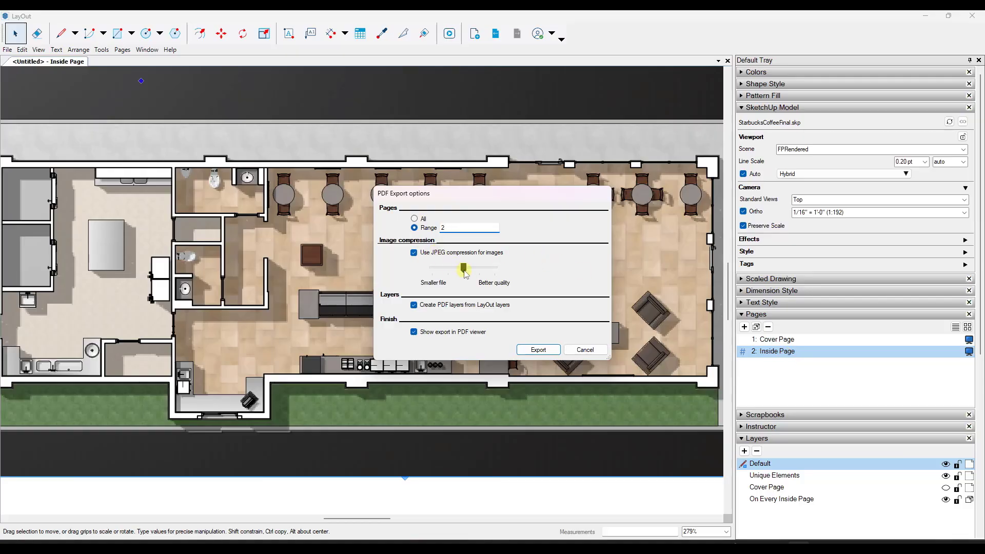
click(538, 349)
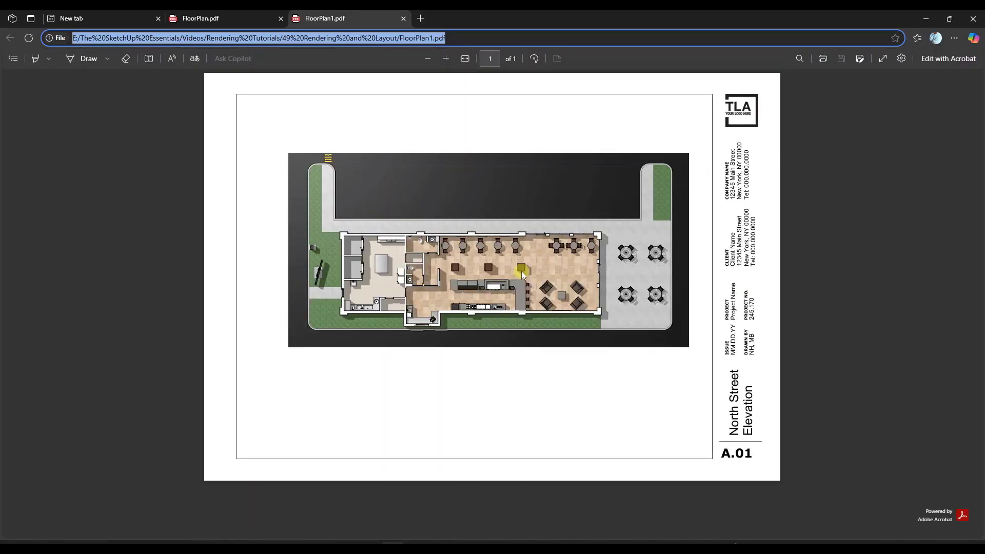
- Examine the exported FloorPlan1 PDF, checking line sharpness, shadows and materials across the whole sheet and up close
ctrl+scroll(478, 262, up, 4)
ctrl+scroll(482, 266, up, 3)
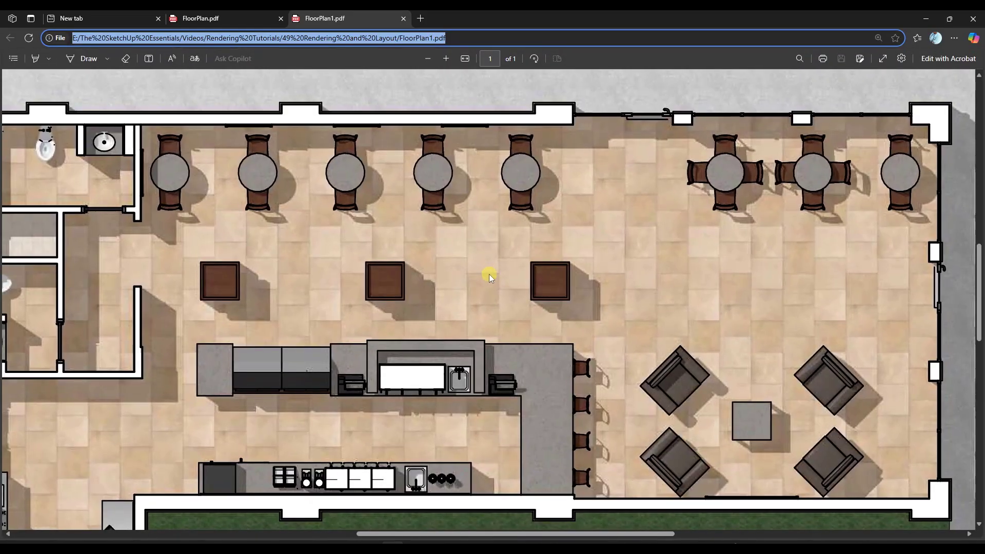
scroll(621, 287, down, 3)
ctrl+scroll(632, 297, down, 5)
ctrl+scroll(627, 298, up, 5)
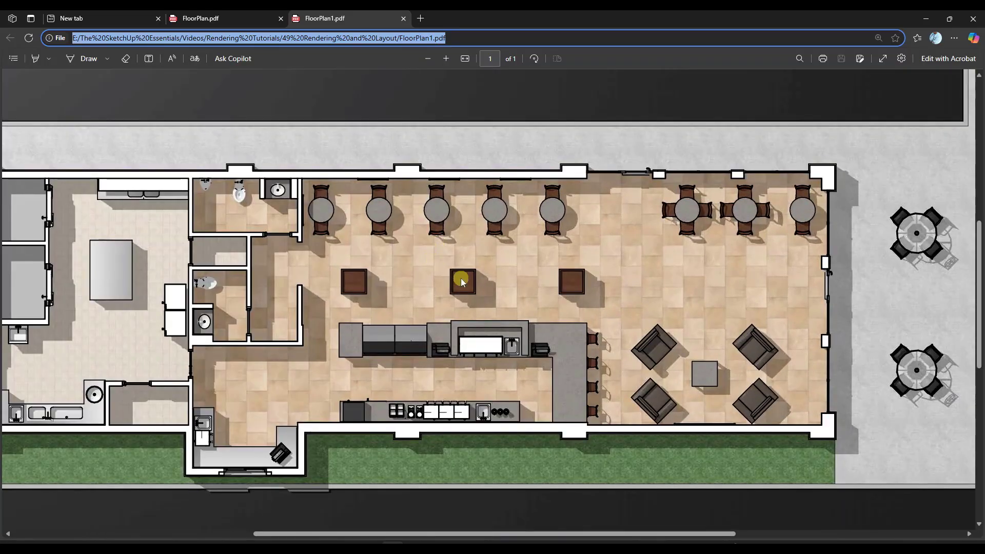
ctrl+scroll(497, 281, up, 2)
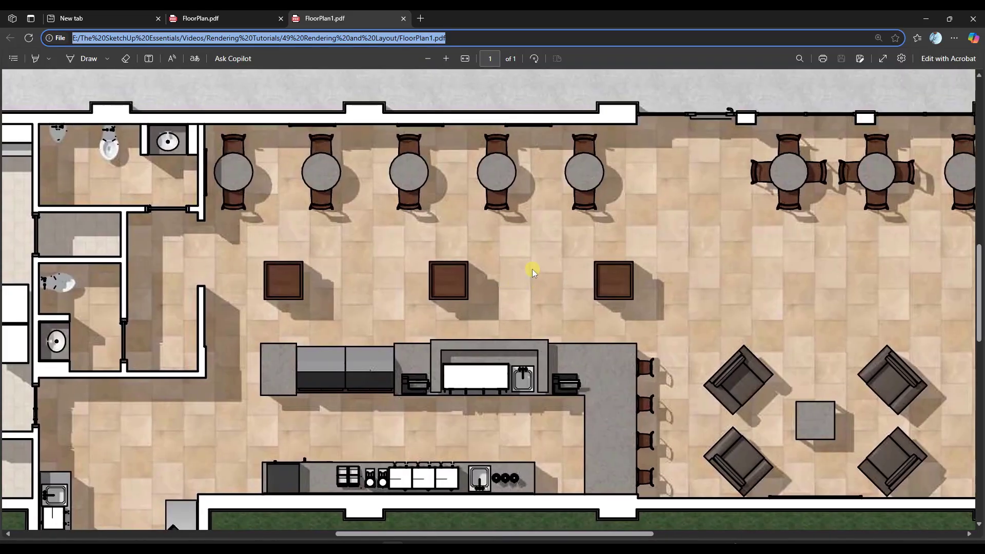
ctrl+scroll(532, 269, down, 4)
ctrl+scroll(529, 267, down, 3)
ctrl+scroll(564, 264, up, 3)
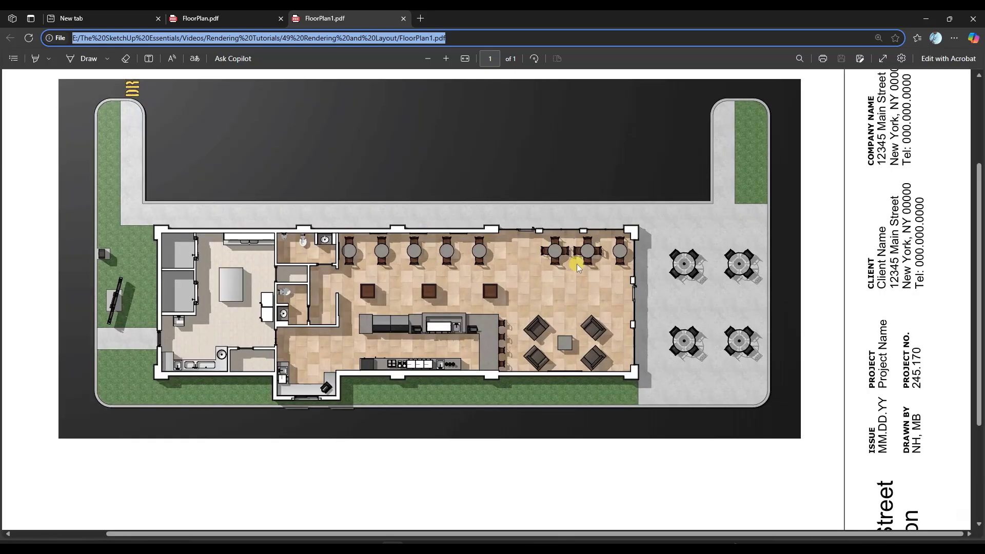
ctrl+scroll(577, 264, down, 1)
scroll(596, 236, up, 1)
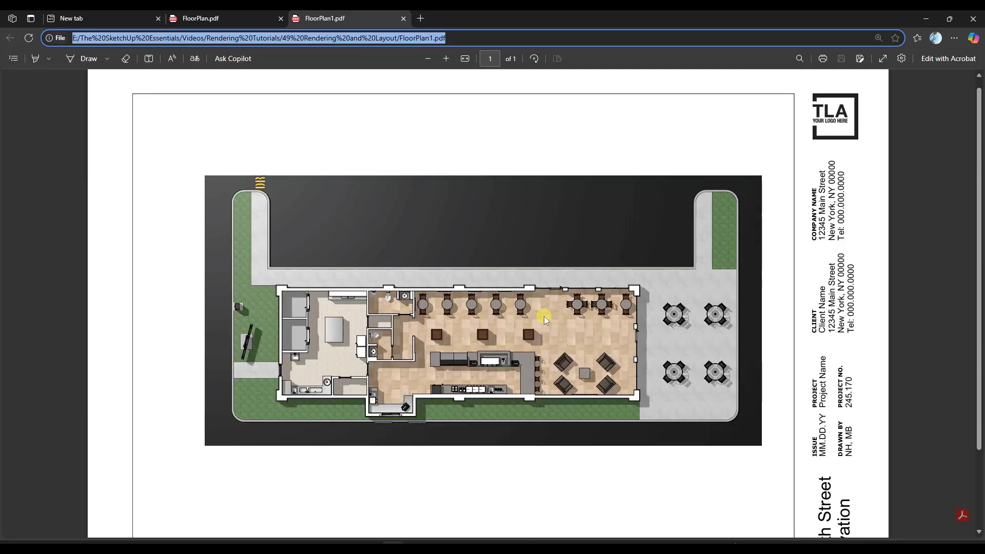
ctrl+scroll(288, 300, up, 3)
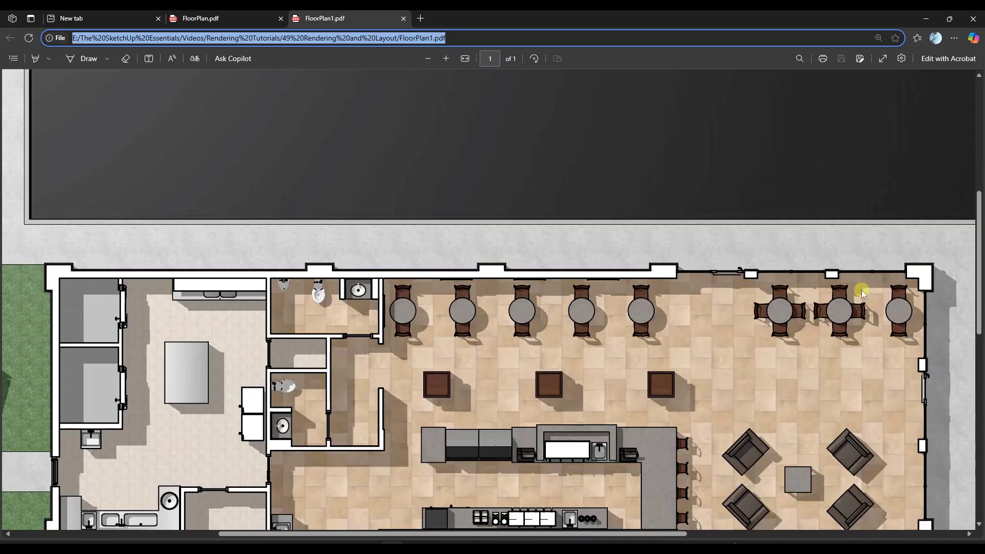
ctrl+scroll(861, 291, down, 2)
ctrl+scroll(574, 368, up, 1)
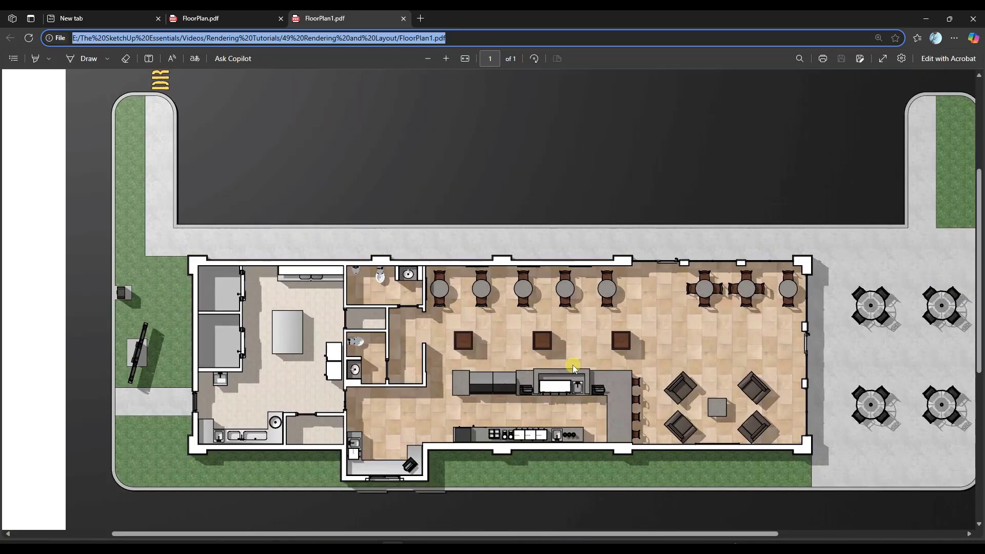
ctrl+scroll(567, 399, up, 2)
ctrl+scroll(597, 398, down, 1)
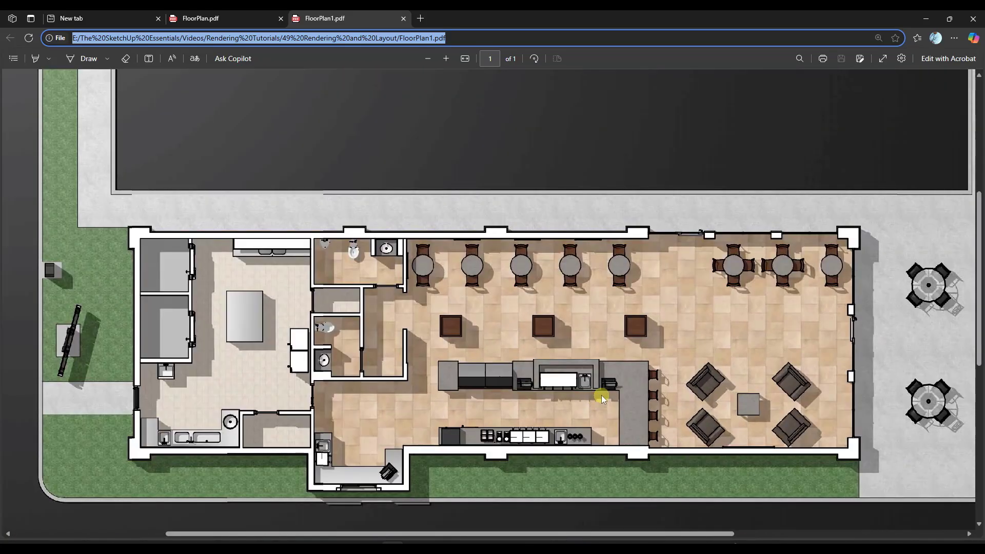